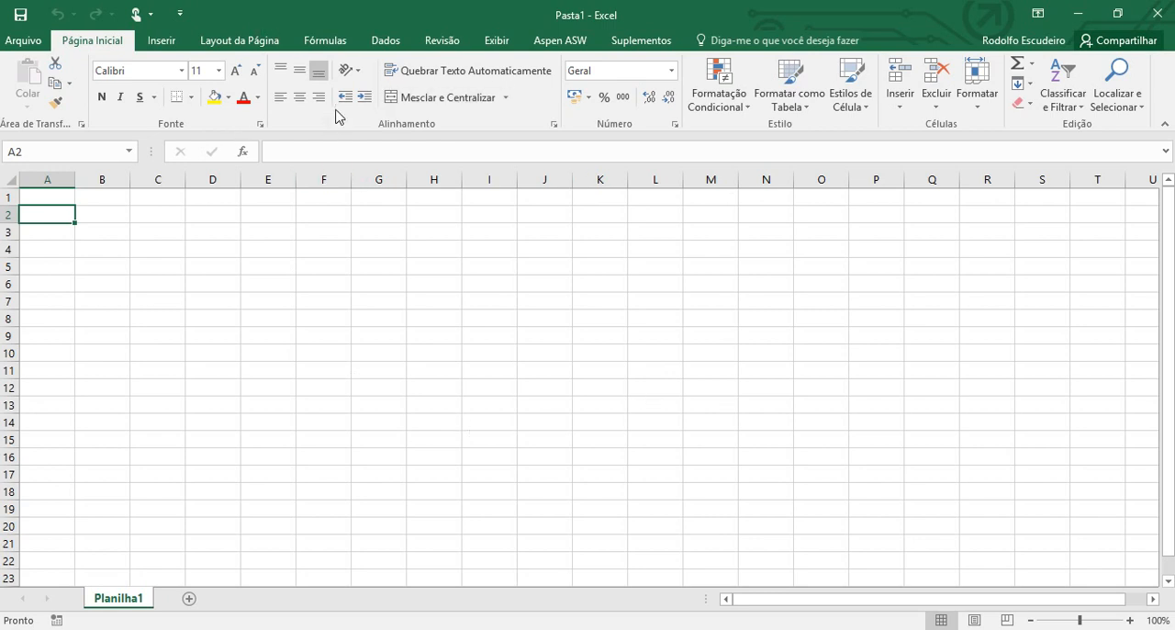
click(389, 42)
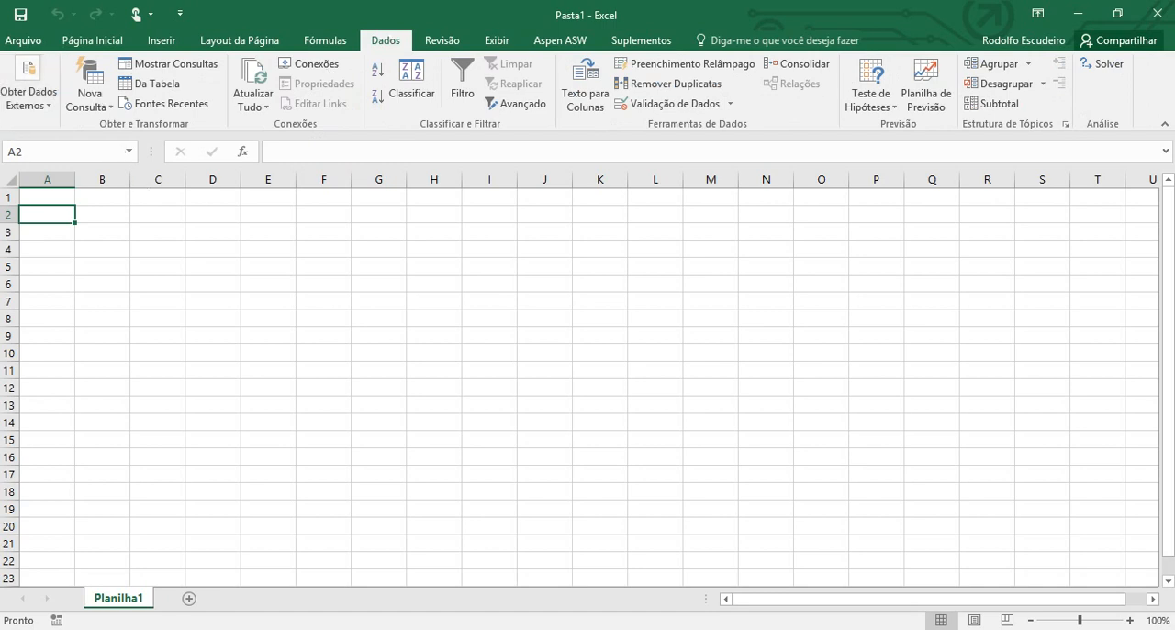
click(49, 122)
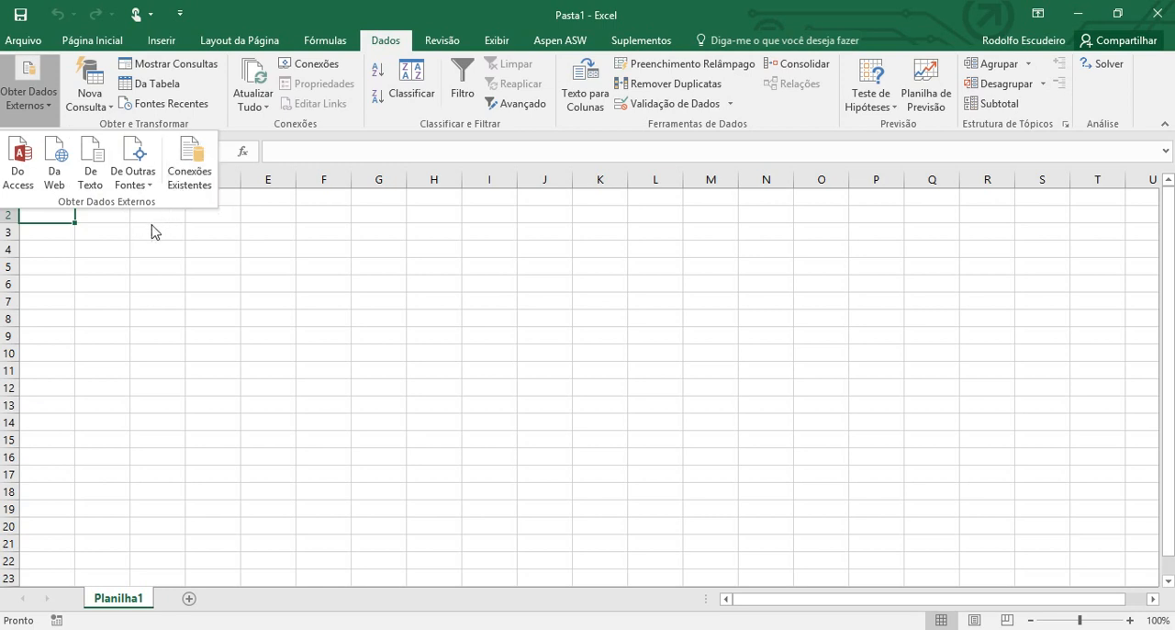
click(92, 180)
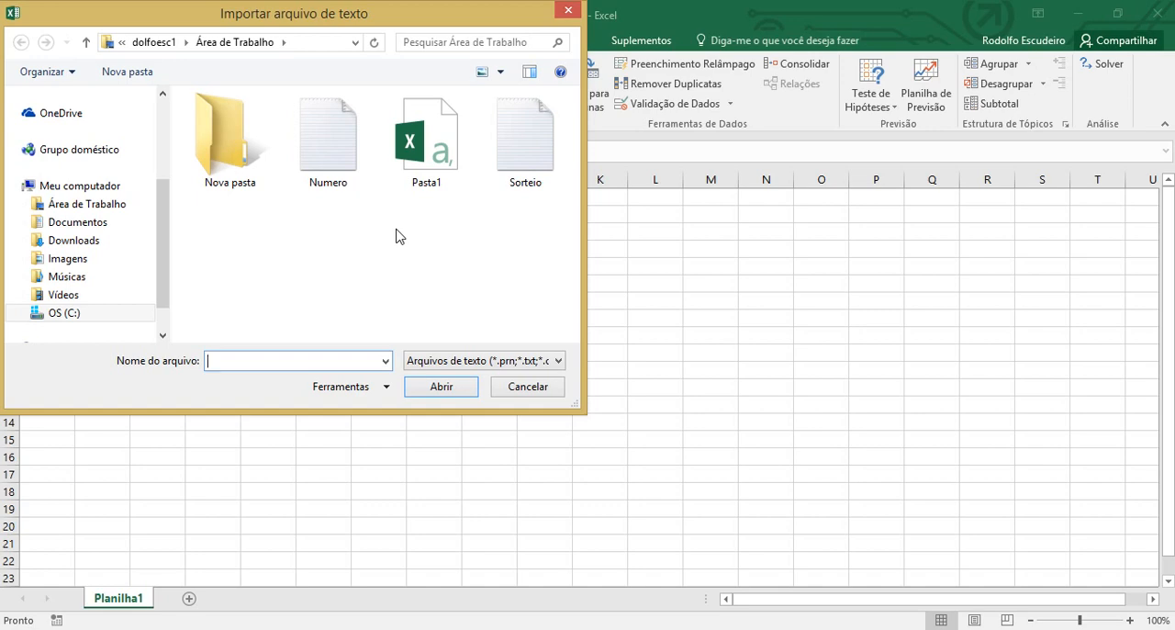
click(518, 387)
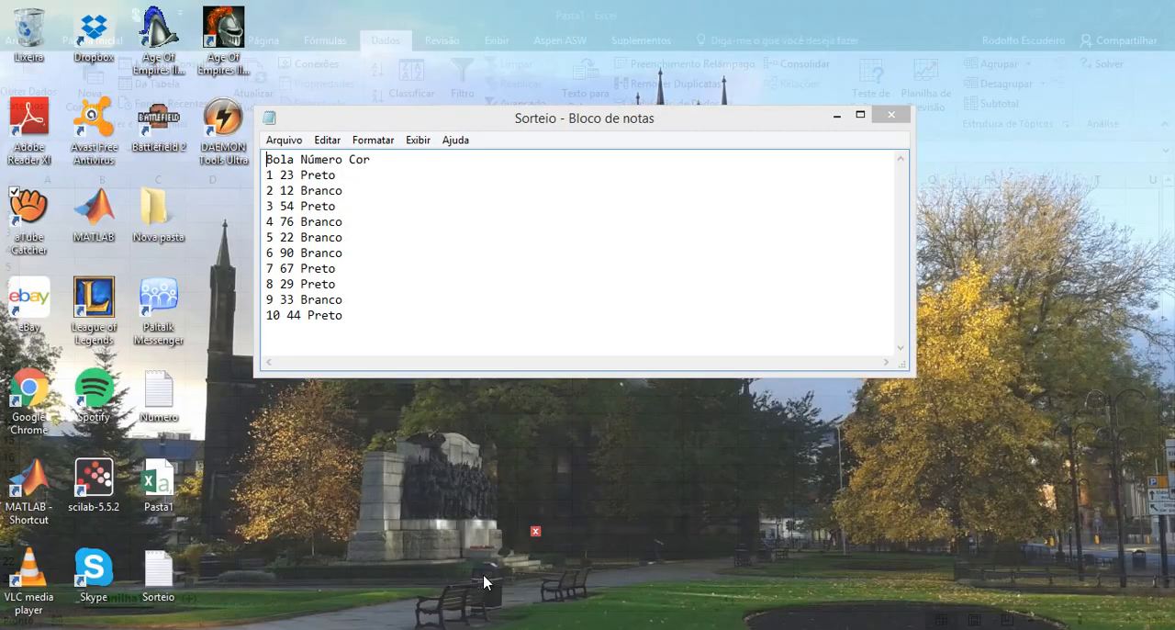
Look over the Sorteio text file in Notepad, then start importing it as external text data at cell A1
click(485, 582)
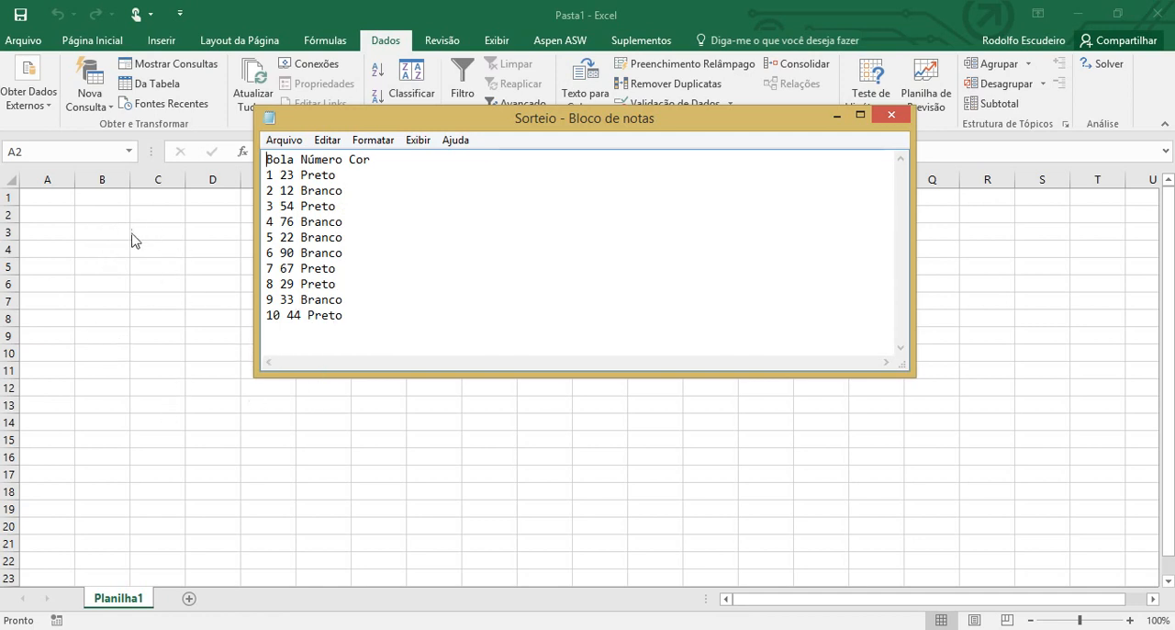
click(133, 278)
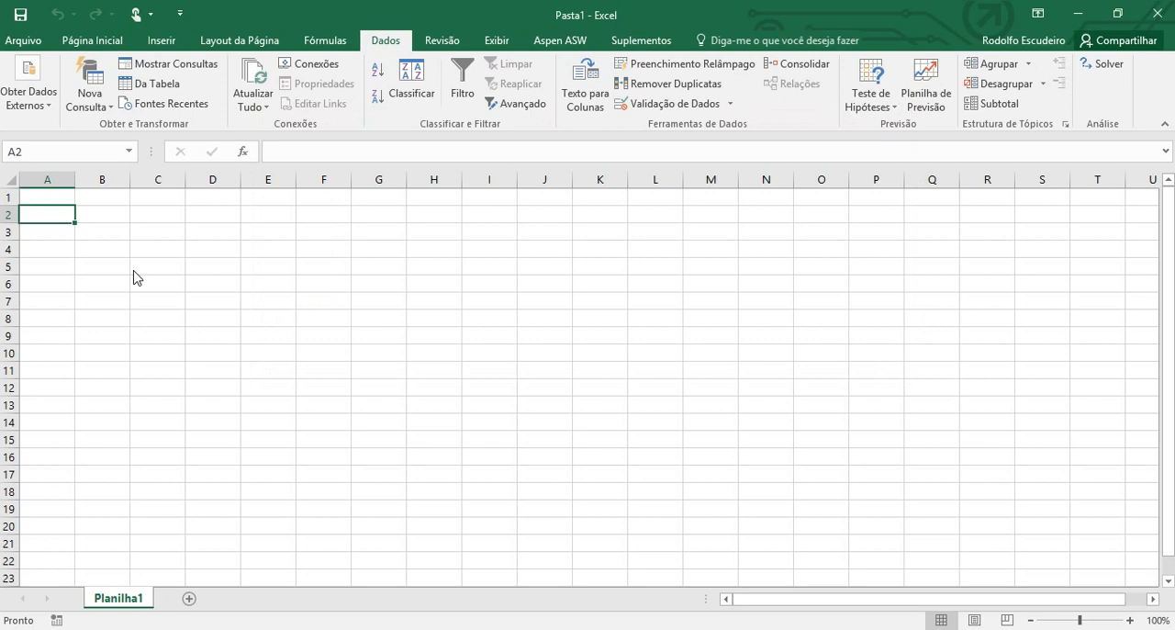
click(58, 195)
click(44, 103)
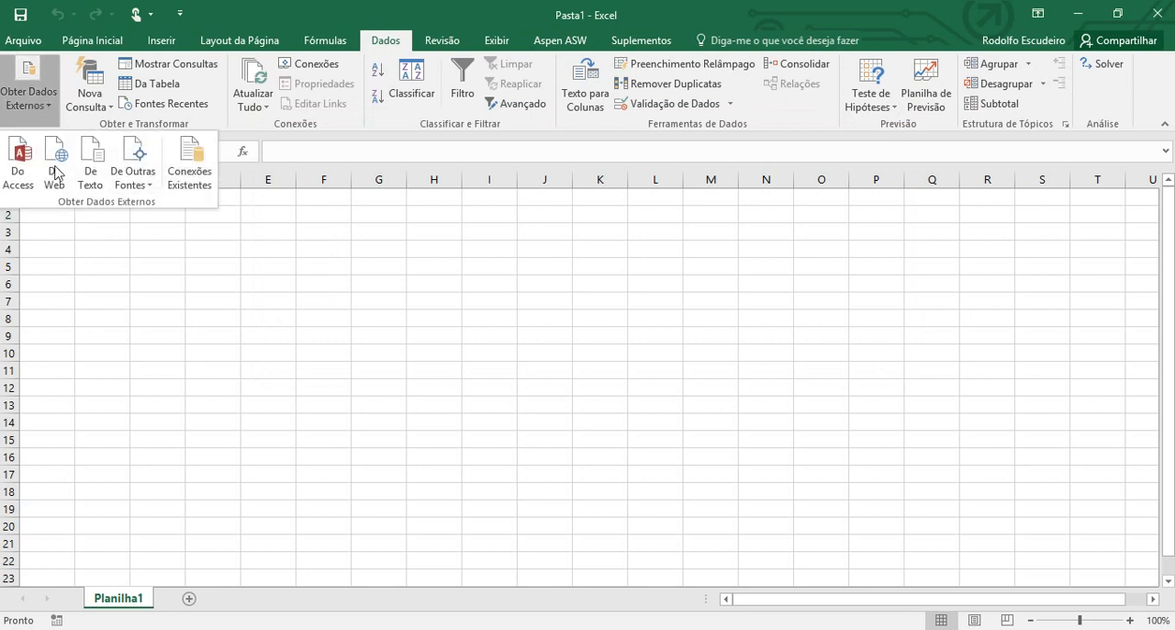
click(90, 179)
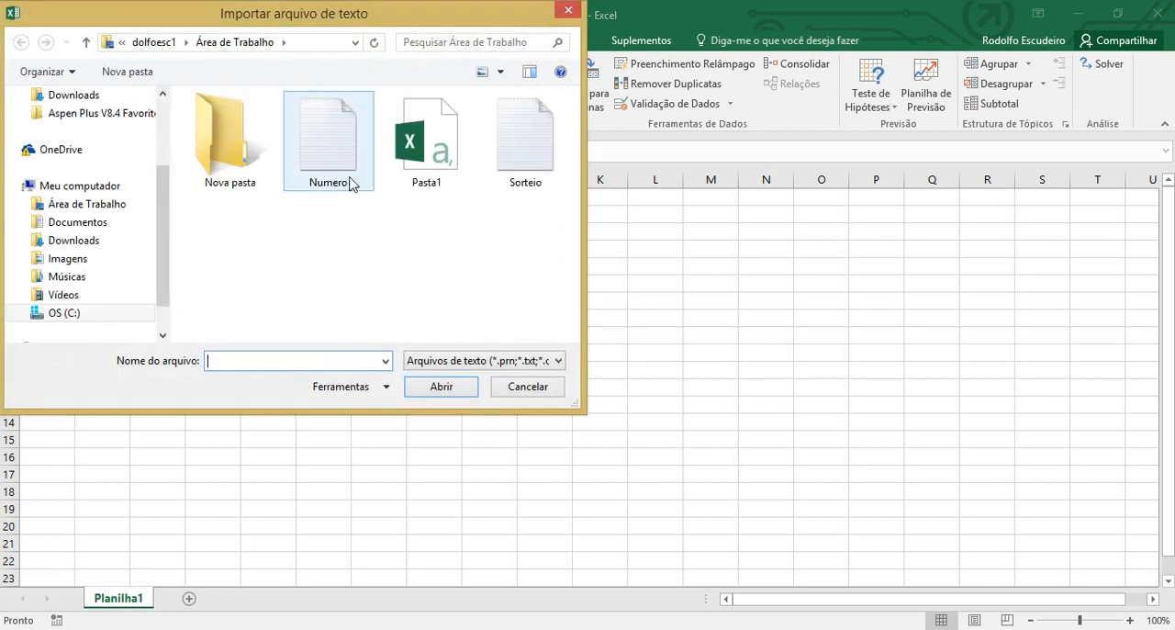
click(521, 167)
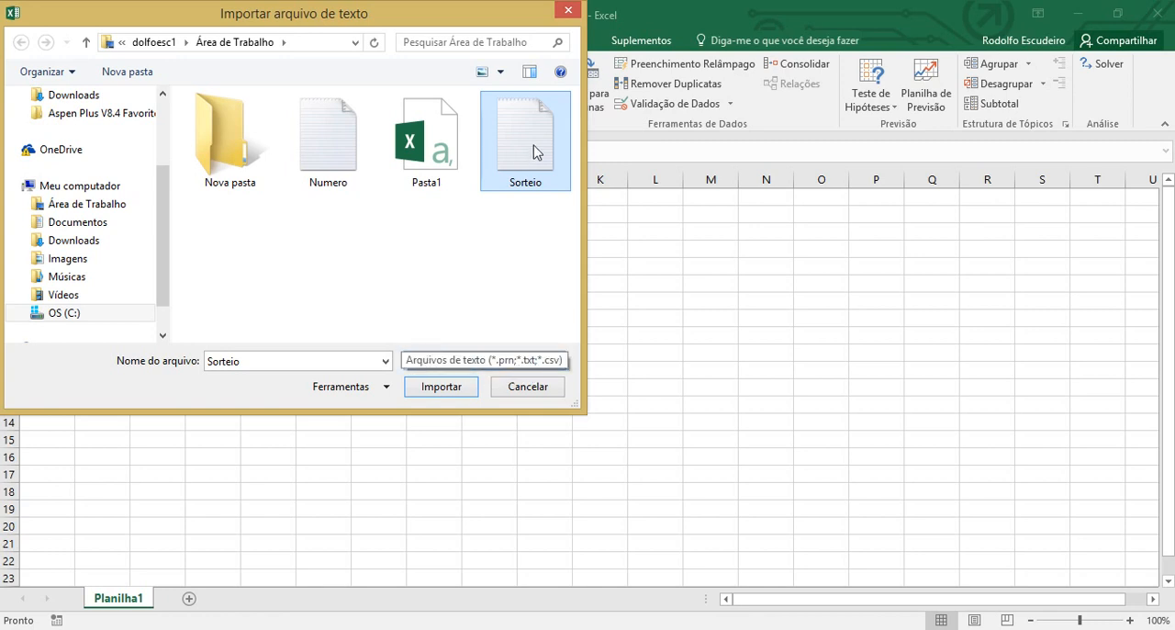
click(438, 387)
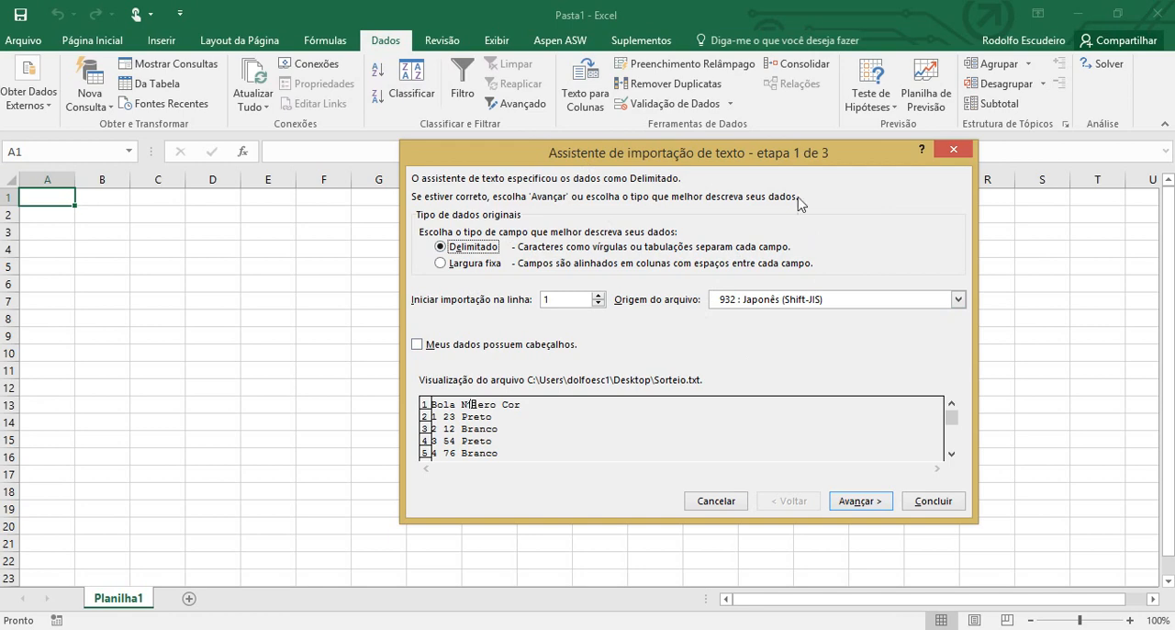
drag(740, 166, 627, 188)
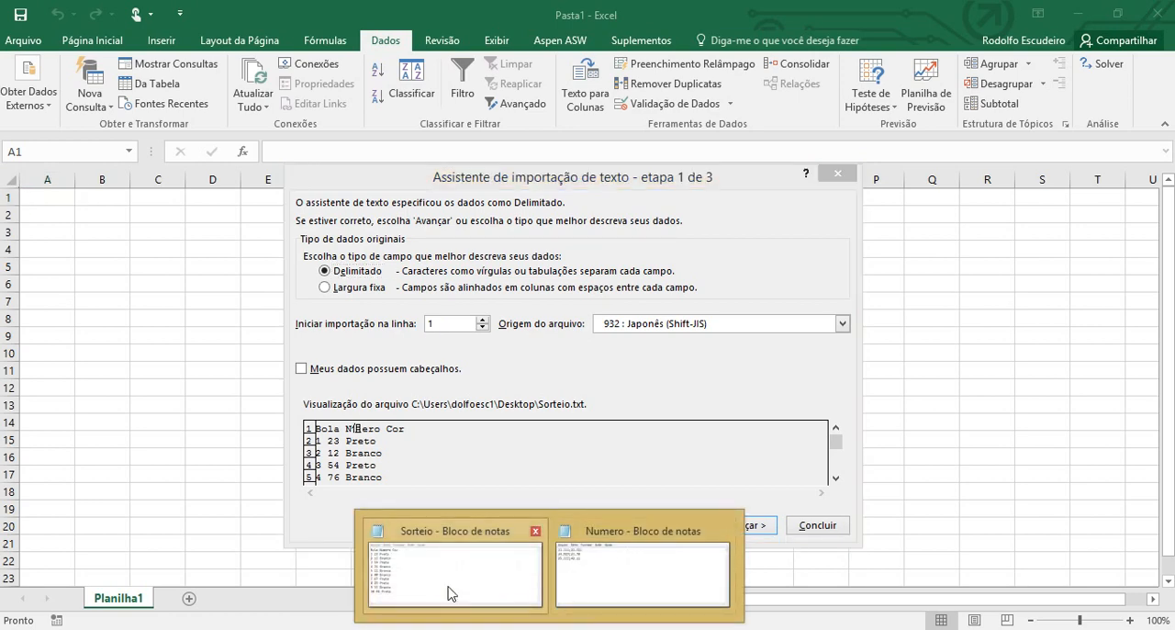
Compare the import preview with the Sorteio file, choose fixed width (Largura fixa) and set the file origin to Windows (ANSI)
click(446, 569)
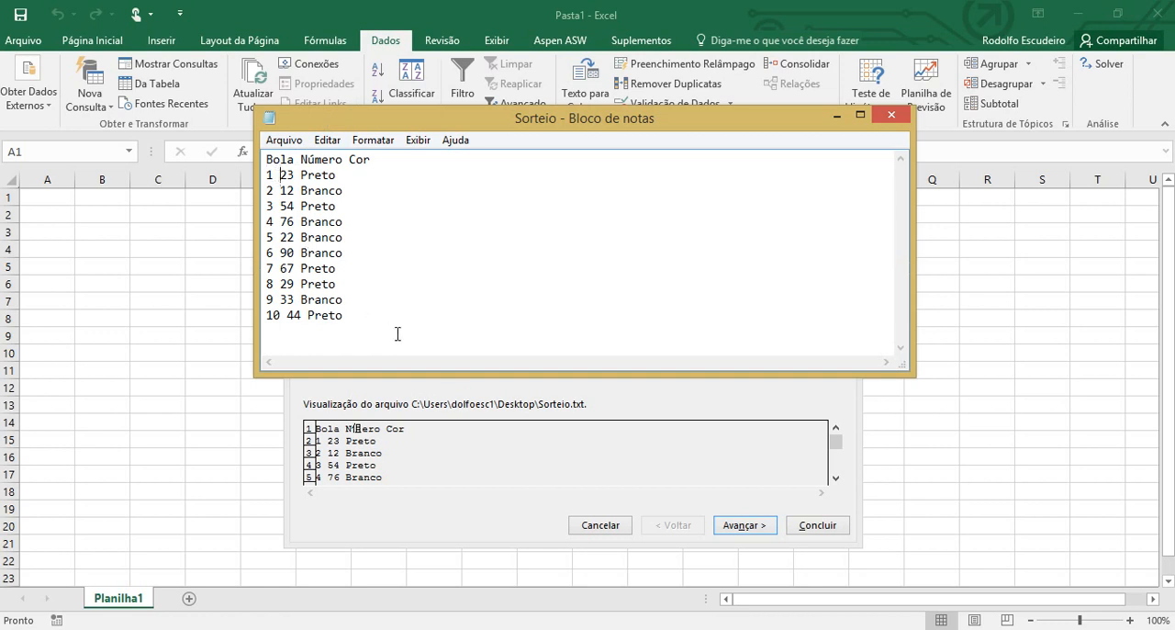
click(495, 407)
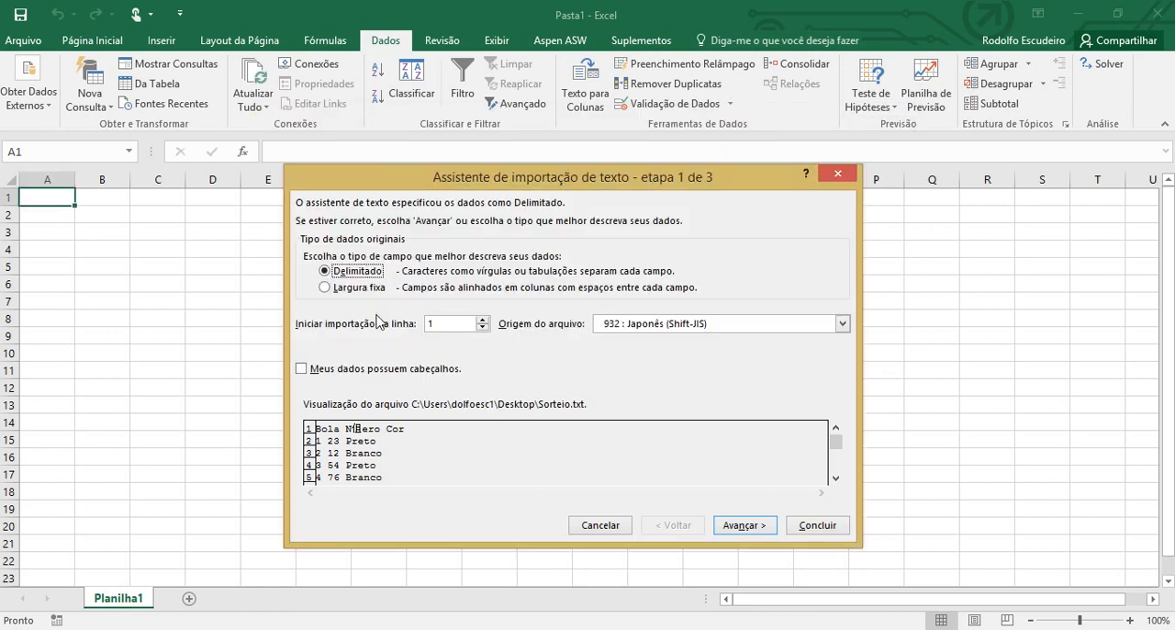
click(326, 288)
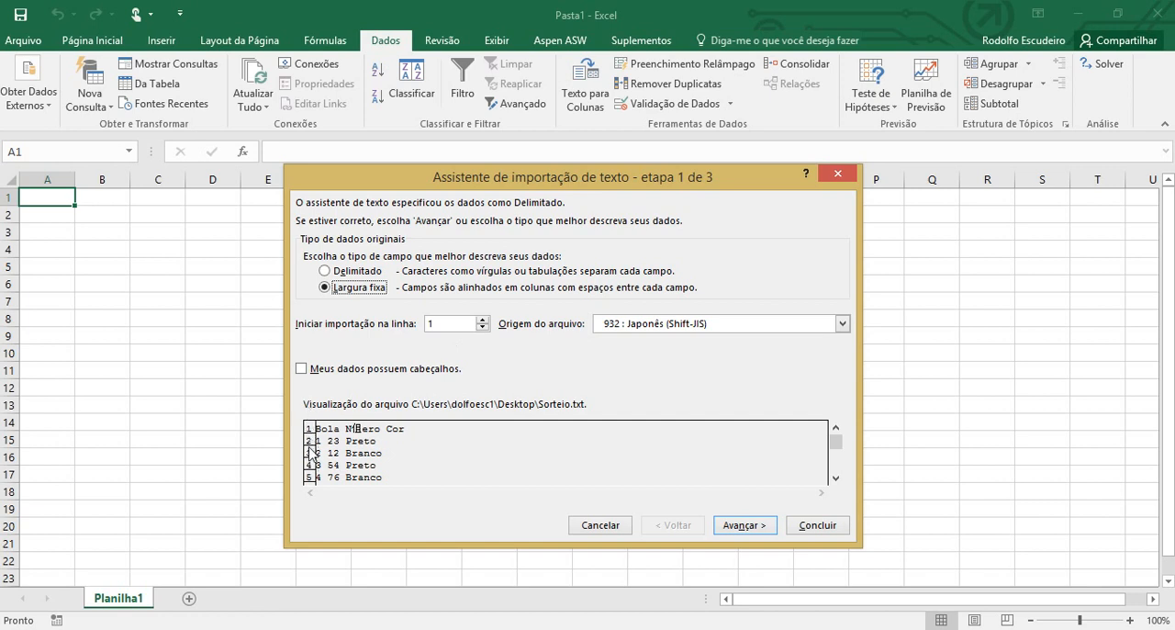
click(659, 332)
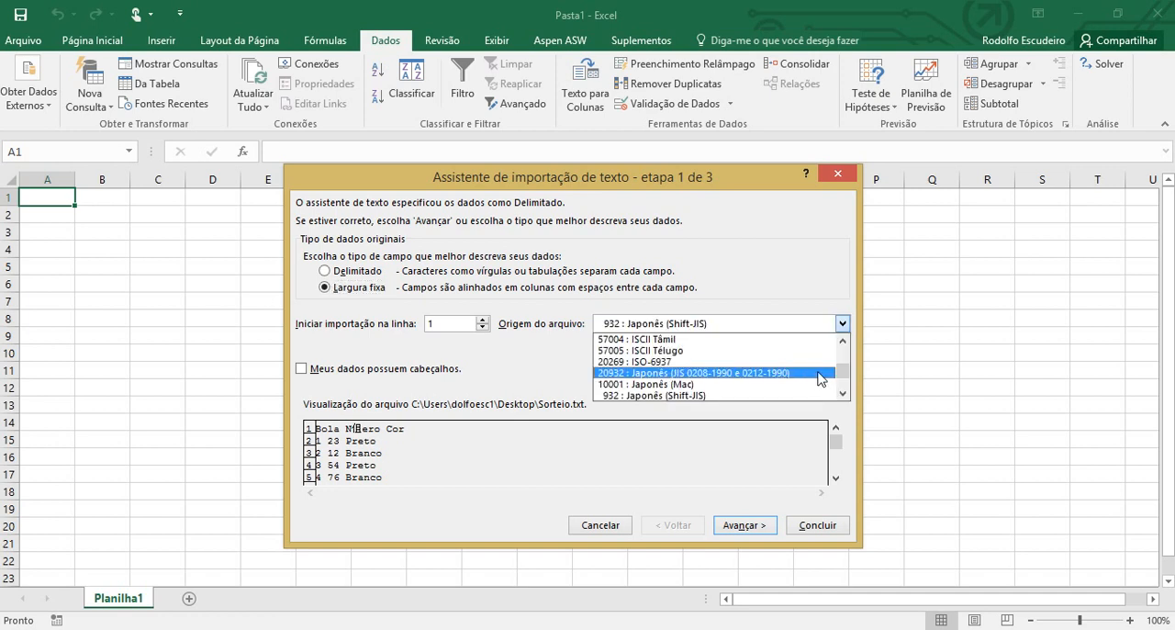
drag(847, 372, 844, 333)
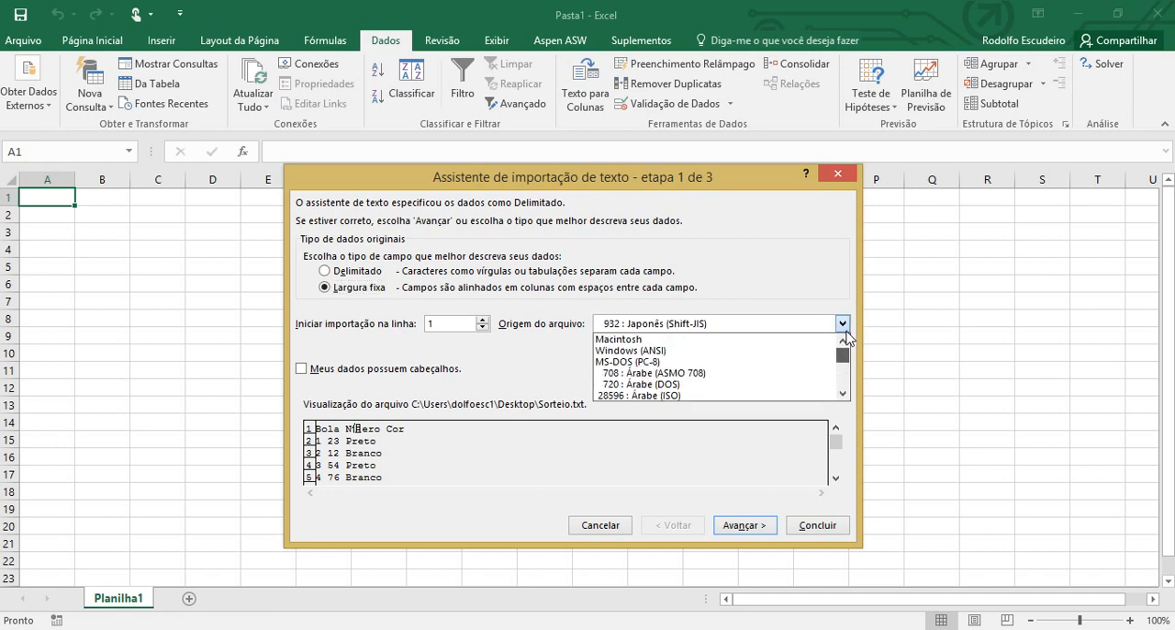
click(714, 353)
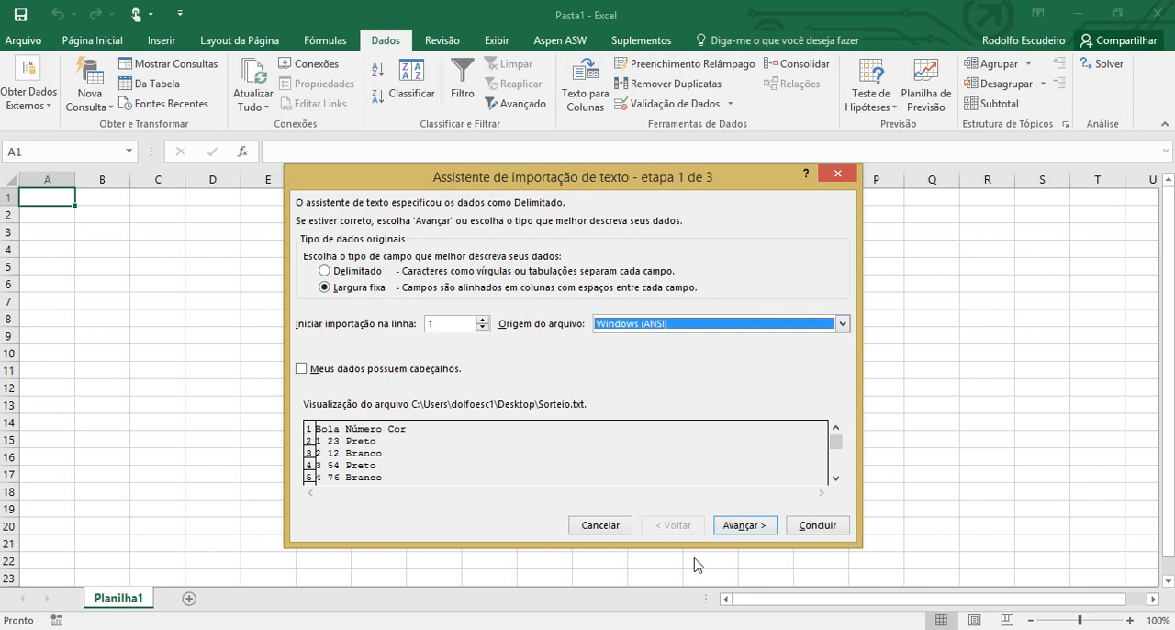
Try adding column breaks in the fixed-width data preview at positions such as 9, 14, 18, 26, 30, 38, 43 and 58
click(742, 530)
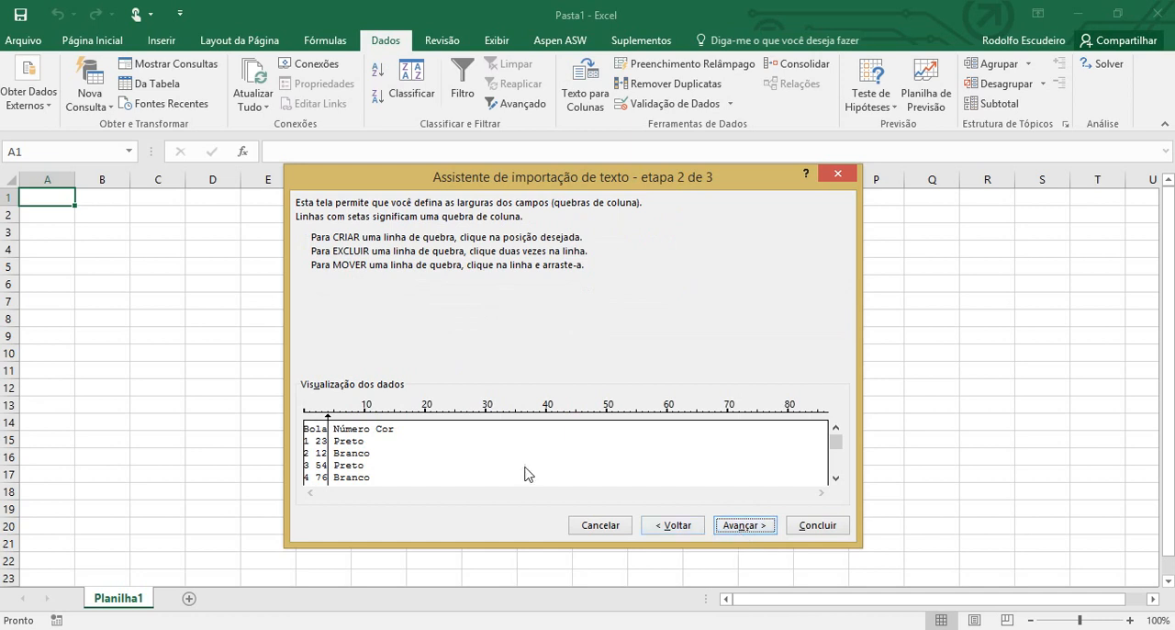
click(359, 447)
click(388, 439)
click(413, 434)
click(461, 436)
click(564, 444)
click(654, 447)
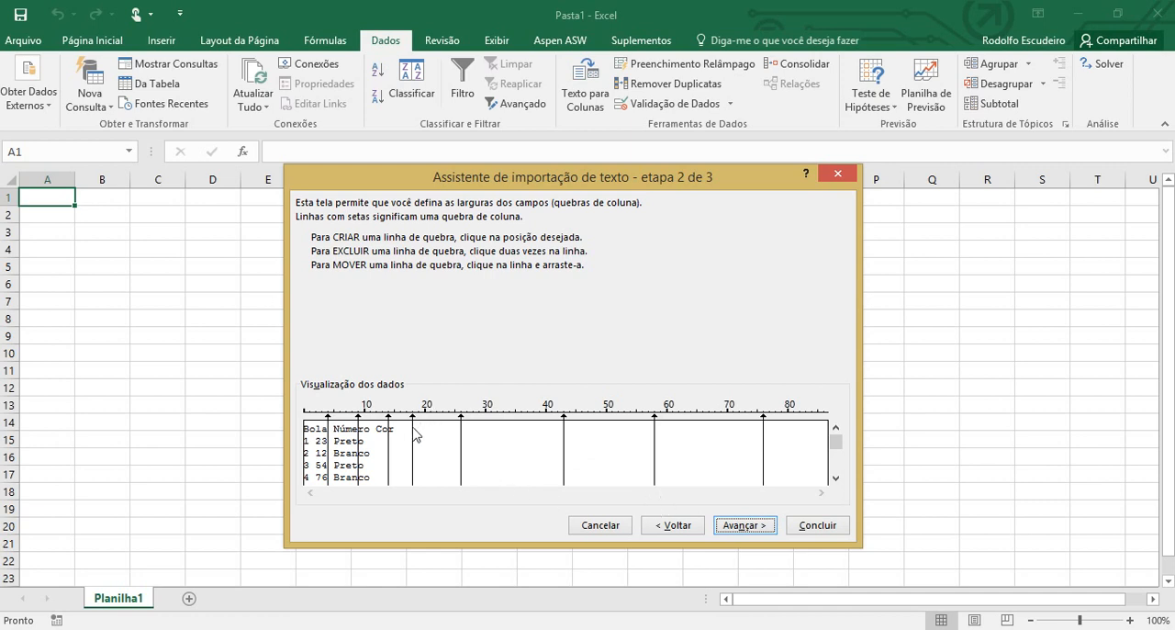
click(487, 442)
click(534, 439)
Delete the column break at position 26, shift the one at 30 toward the text, and return to the data type choice
double_click(462, 455)
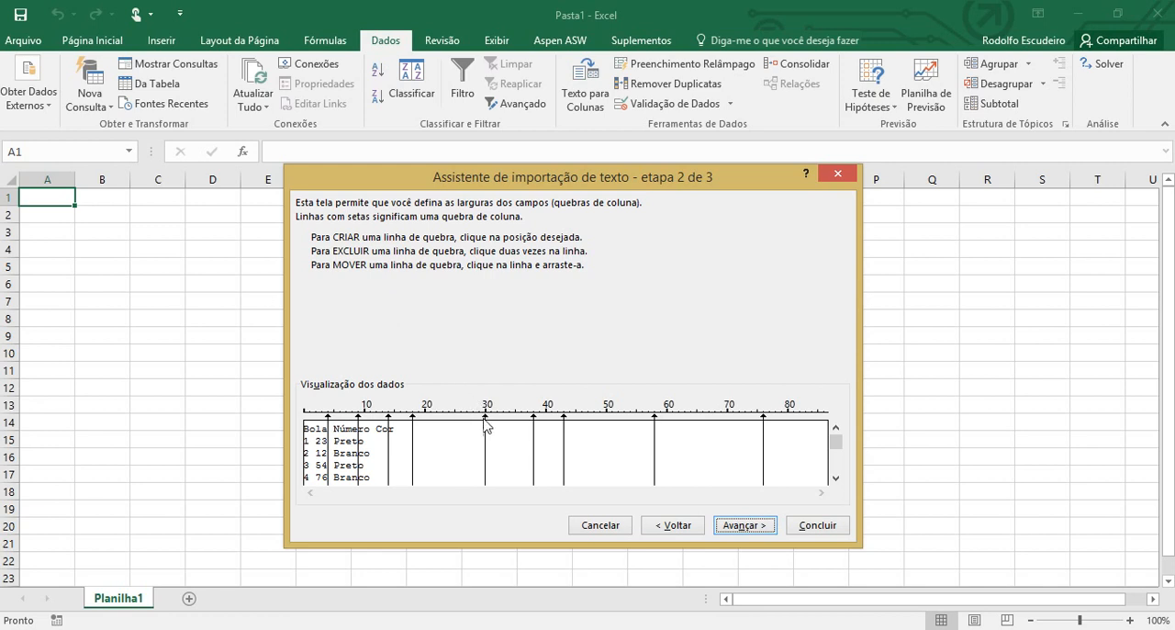
drag(487, 432, 467, 440)
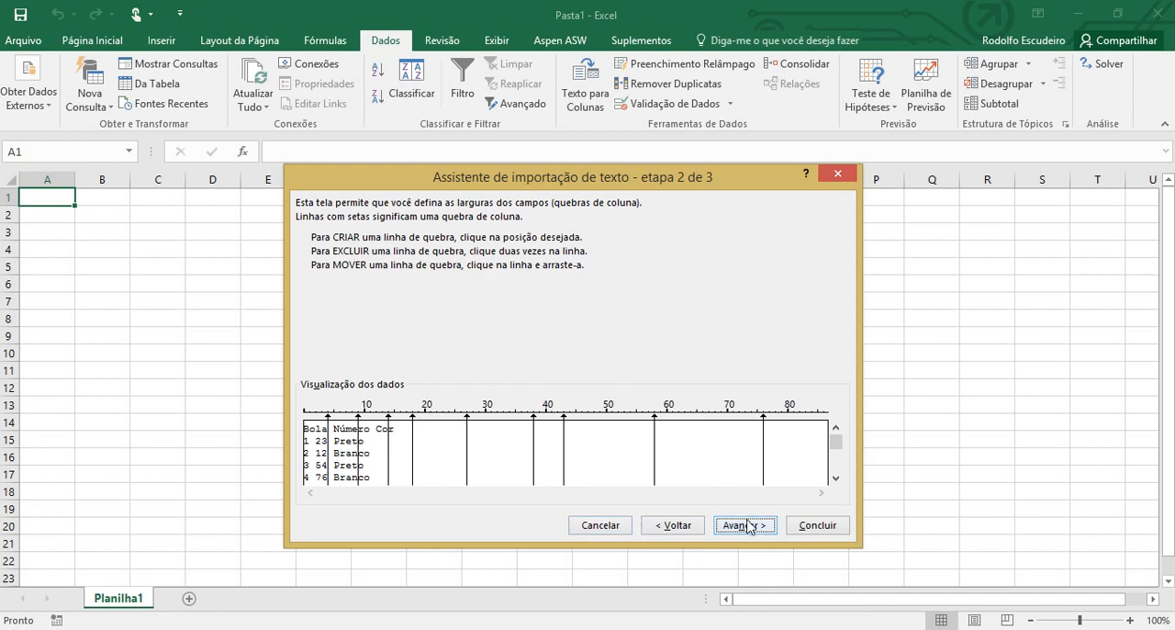
click(688, 527)
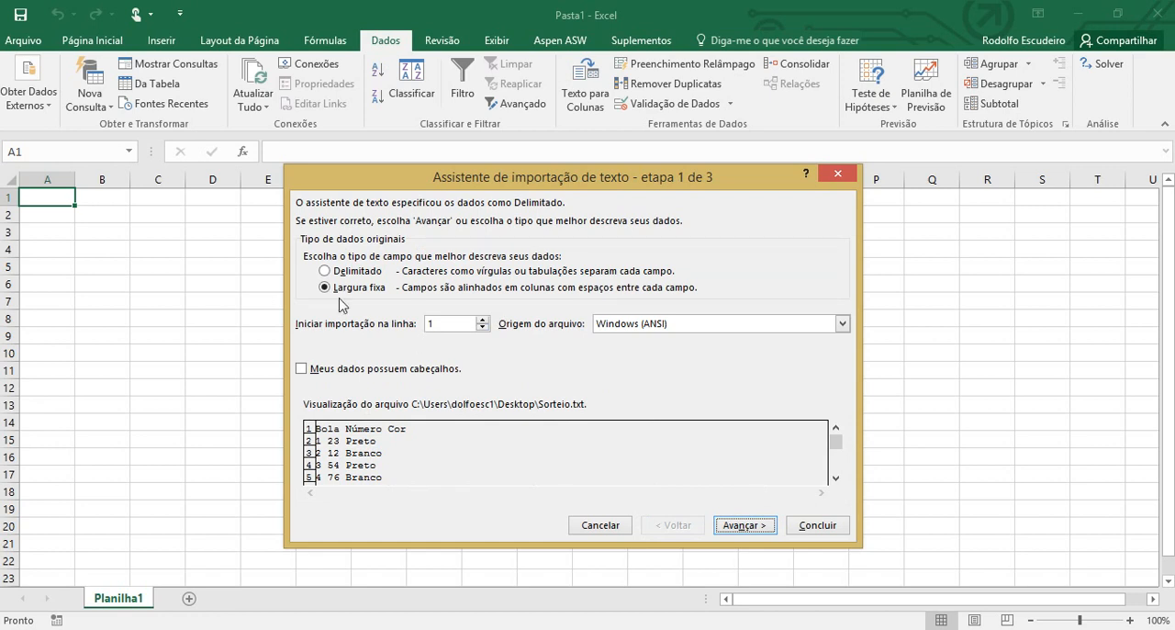
Treat the source data as delimited (Delimitado), with tab turned off and space (Espaço) as the only delimiter
click(326, 272)
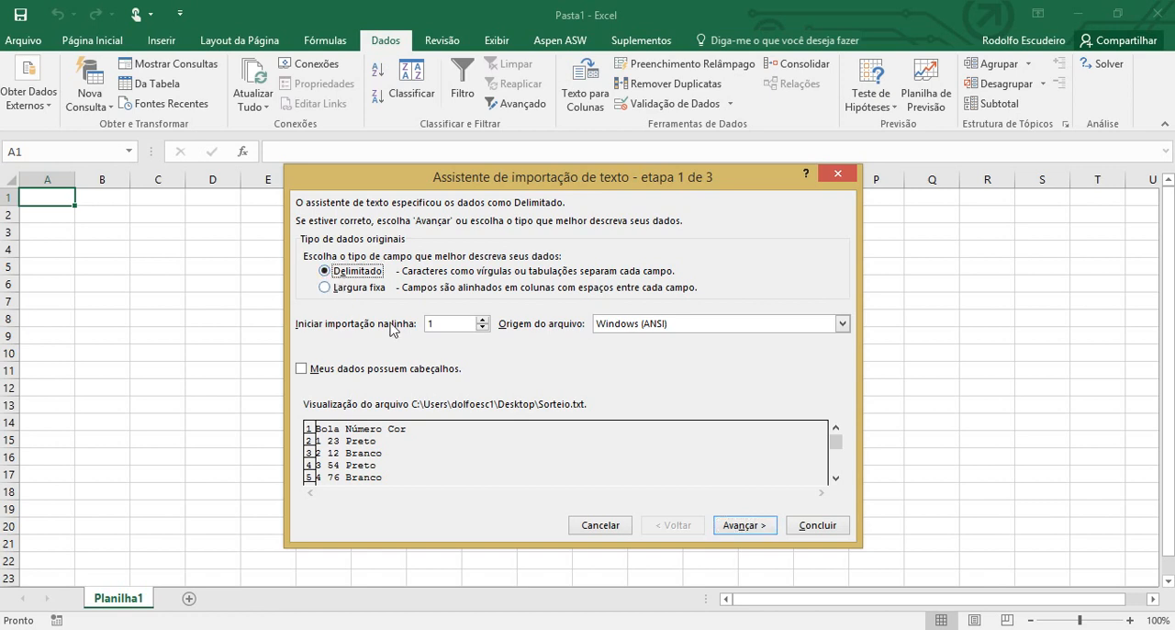
click(744, 526)
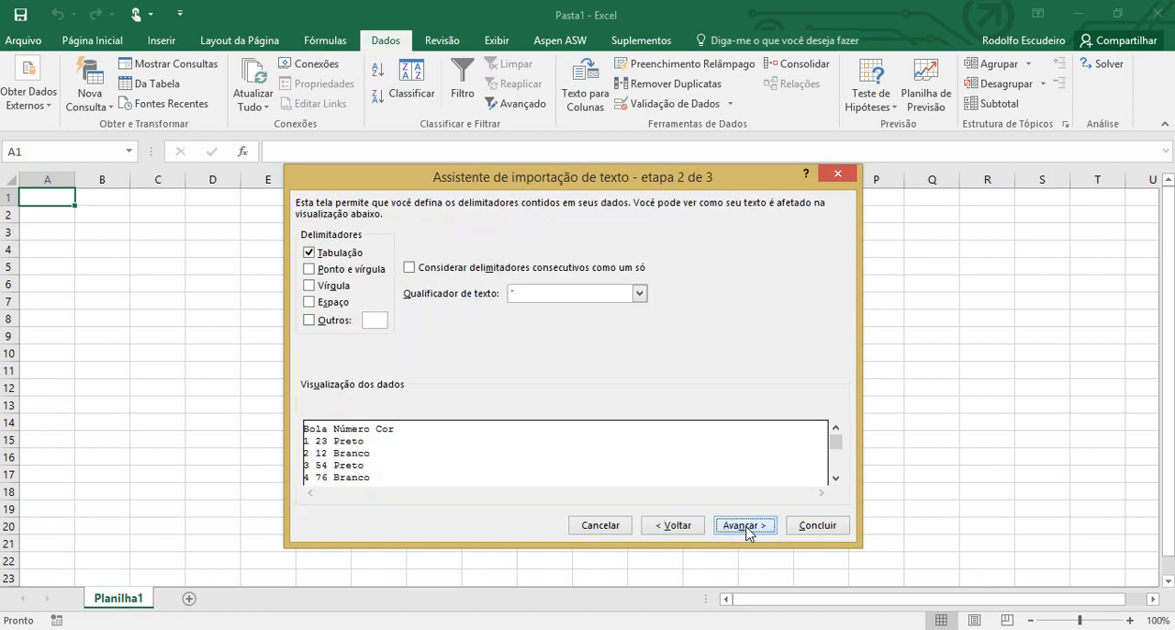
click(311, 251)
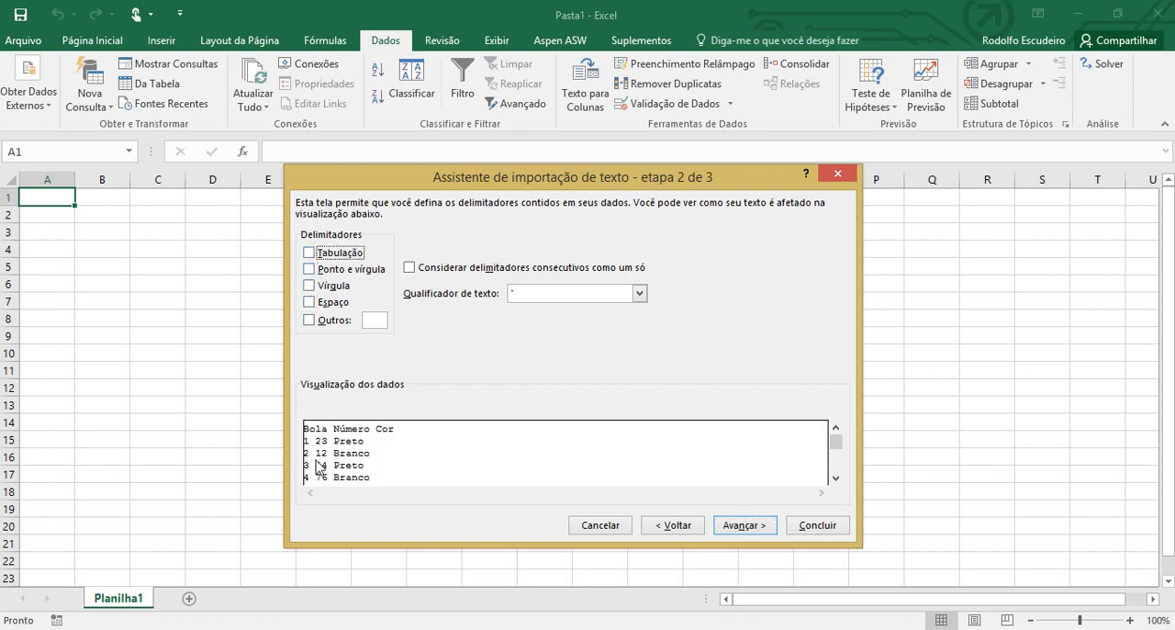
mouse_move(549, 628)
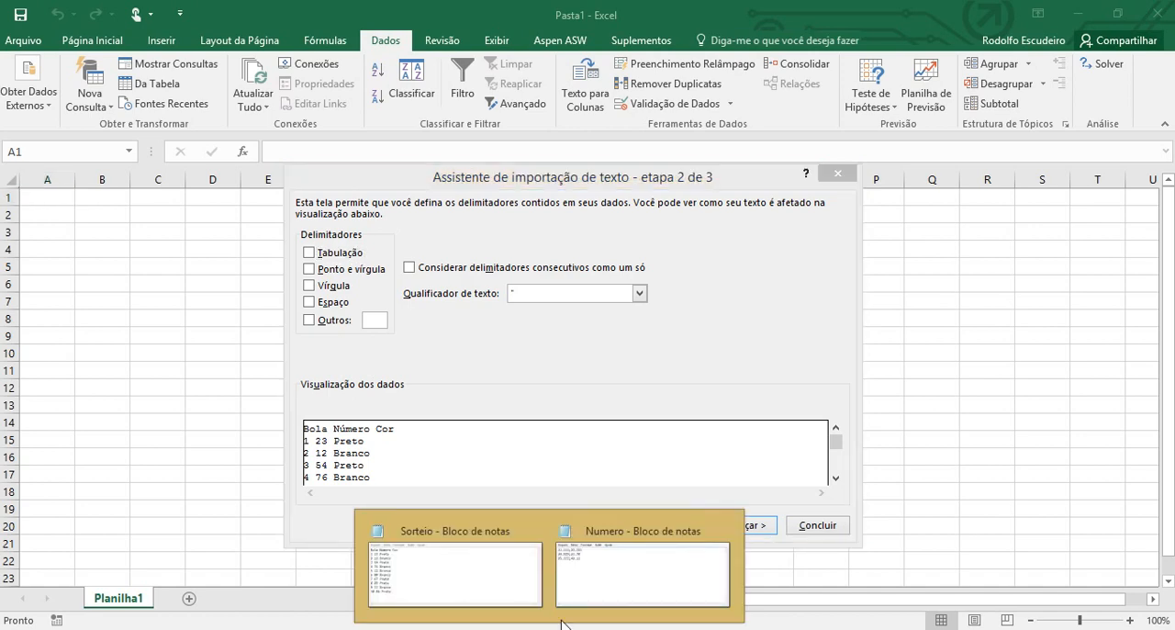
mouse_move(517, 599)
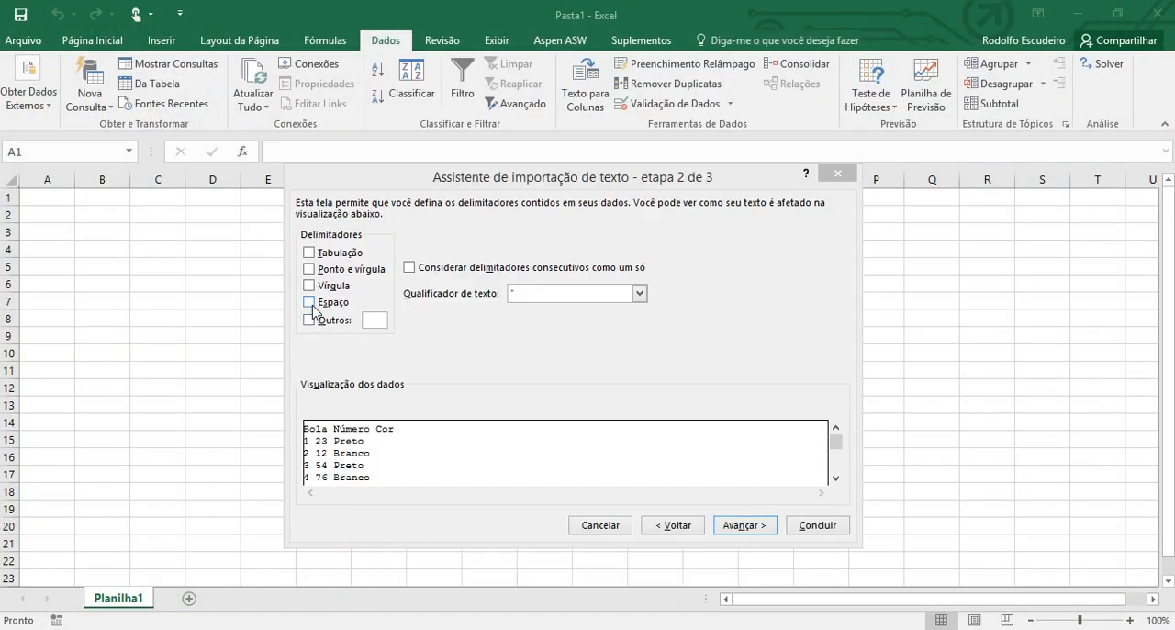
click(311, 303)
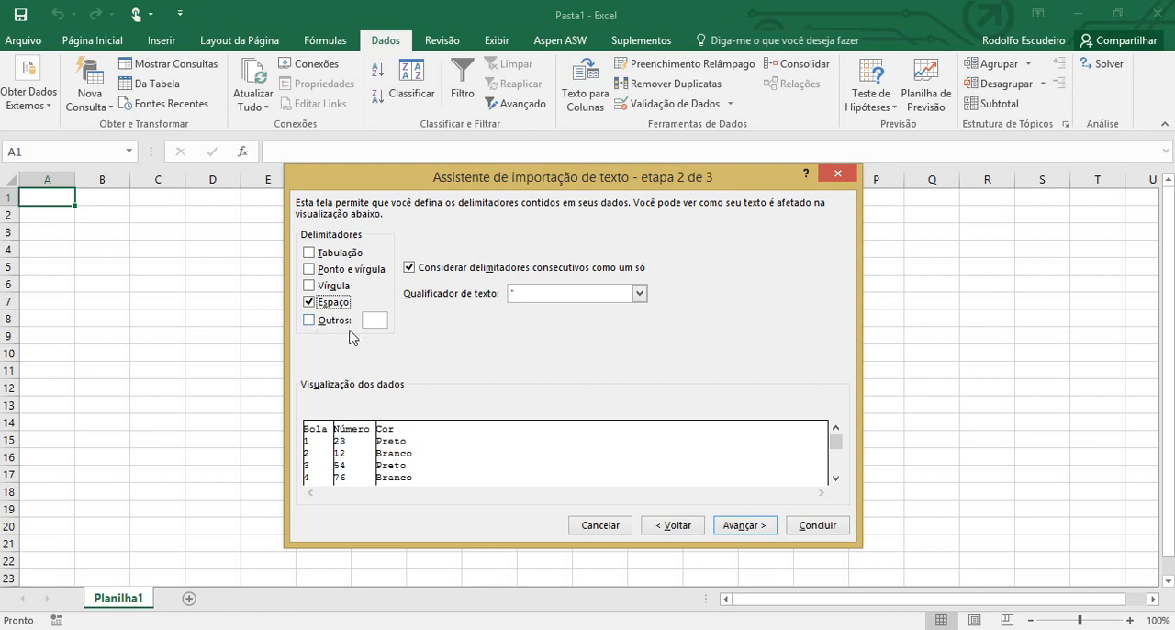
click(309, 303)
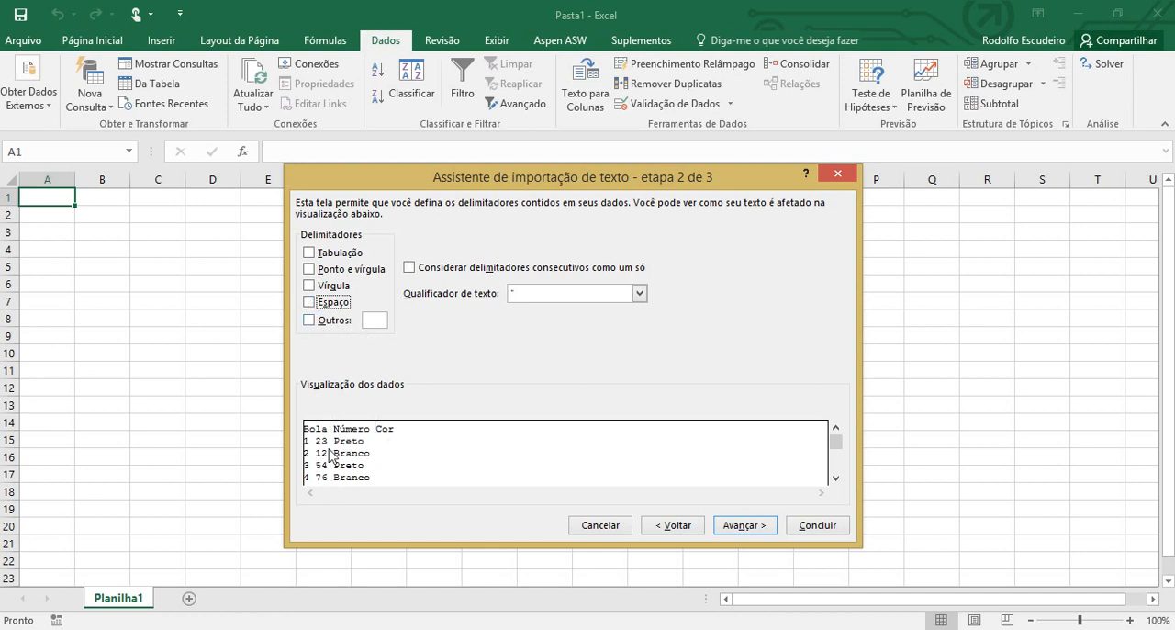
click(310, 302)
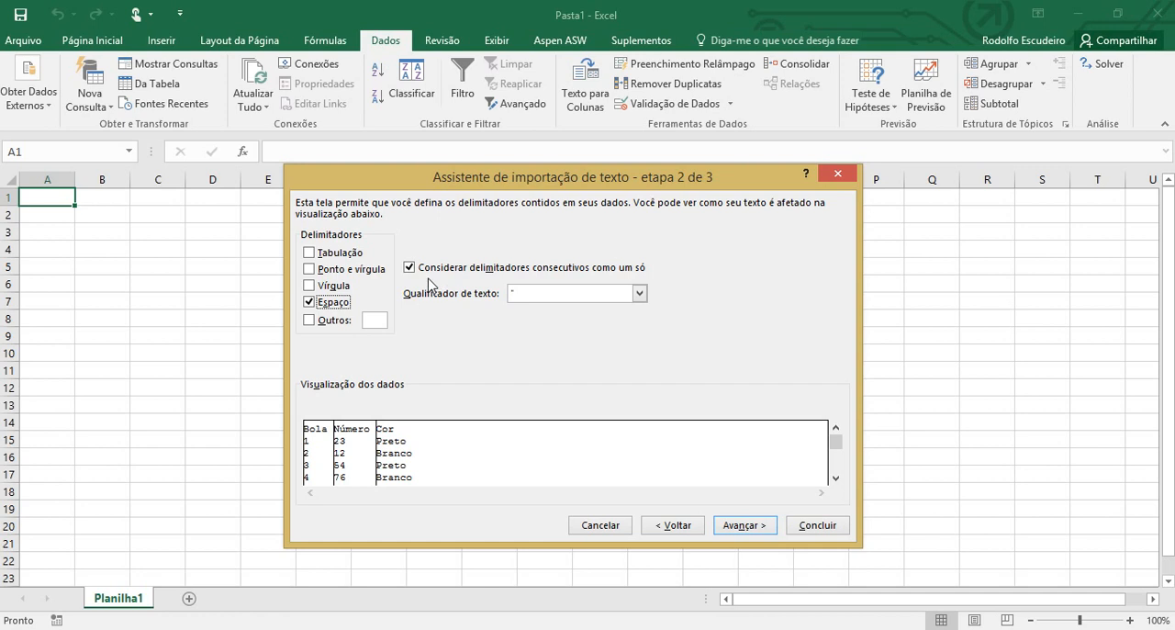
Keep the double quote as the text qualifier and continue to the column data formats
click(544, 303)
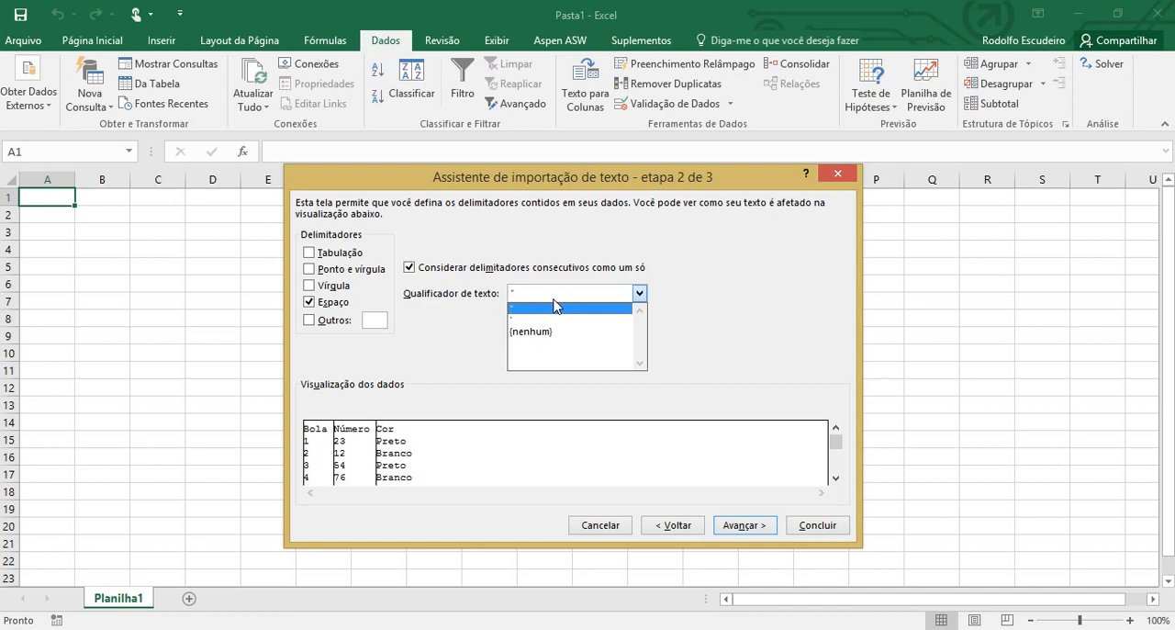
click(479, 312)
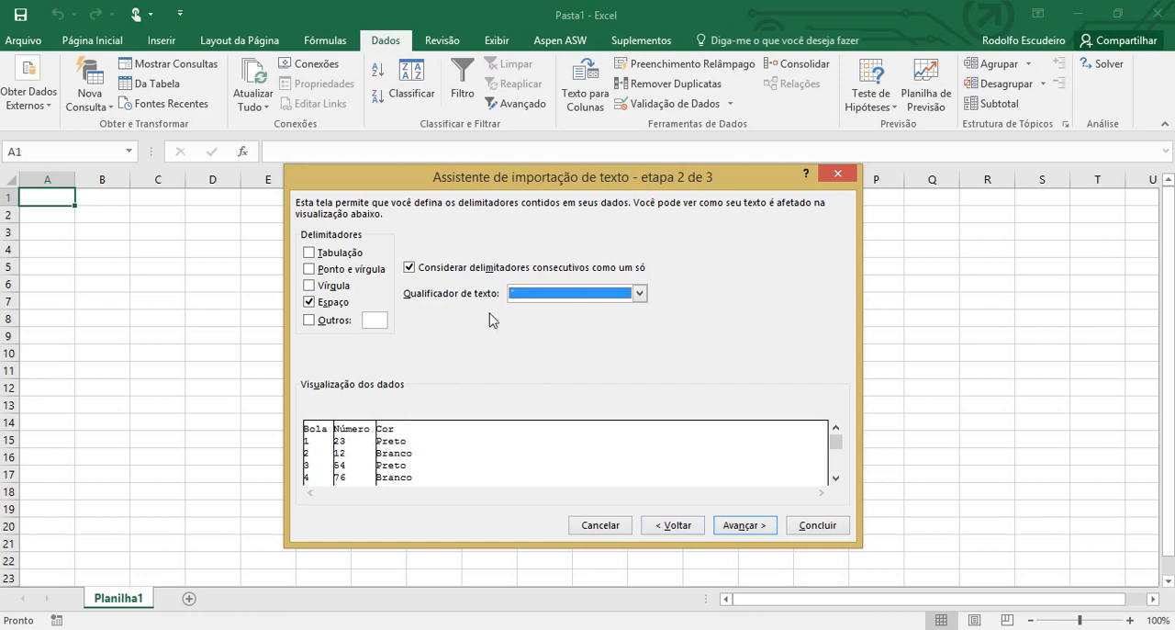
click(744, 533)
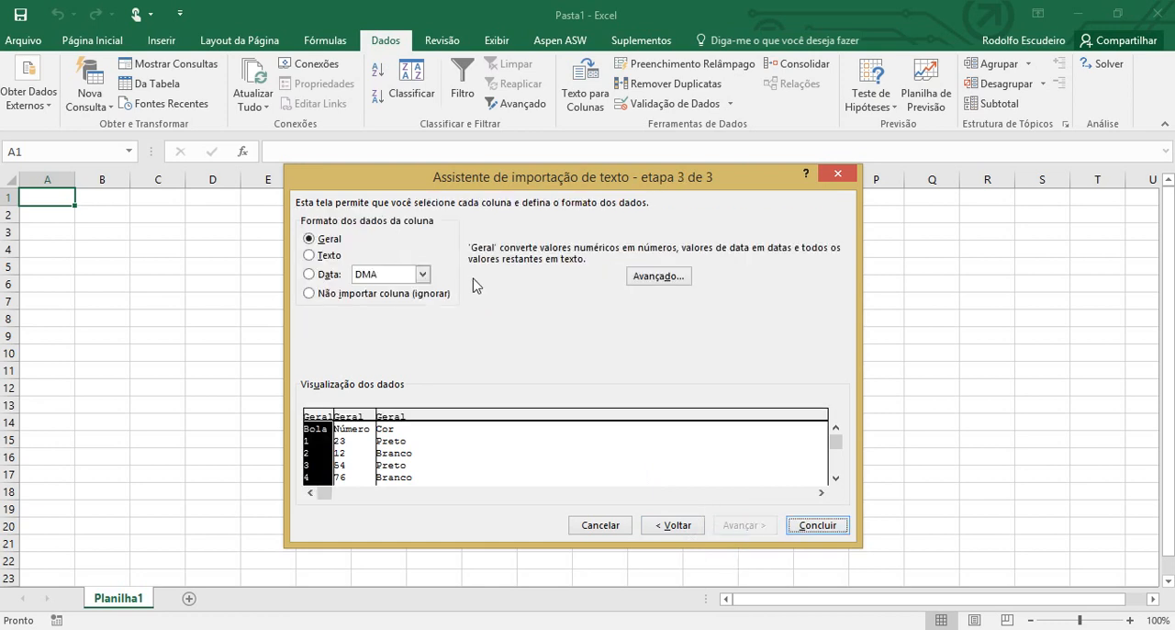
Select the Bola, Número and Cor columns in turn in the preview to check the data format assigned to each
click(348, 435)
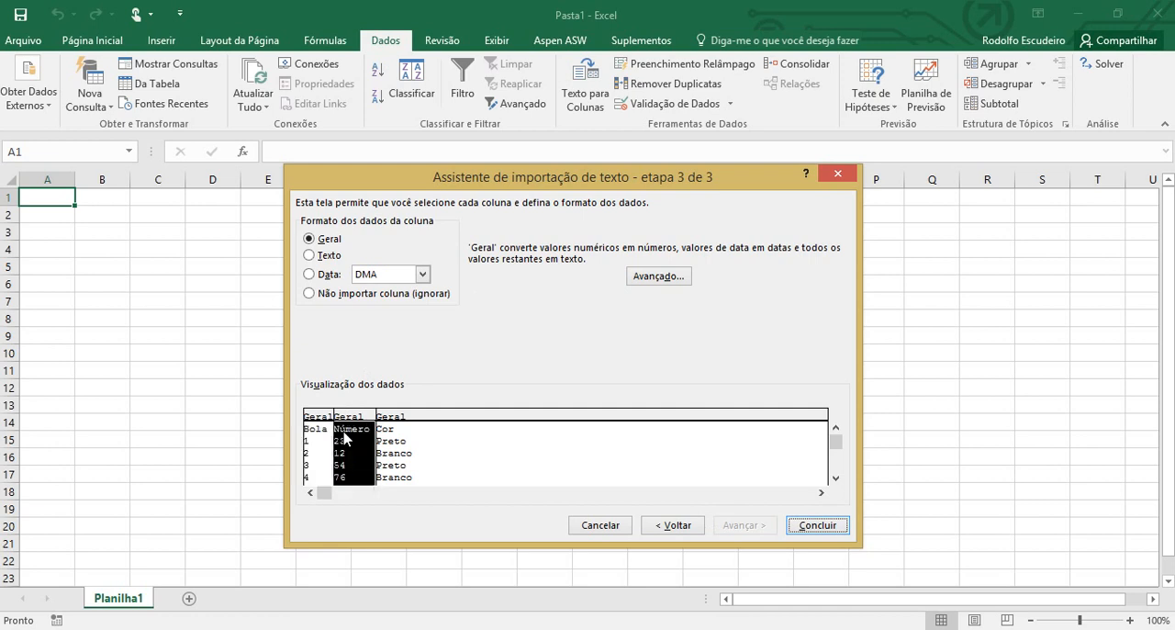
click(387, 443)
click(356, 437)
click(328, 439)
click(355, 448)
click(394, 455)
click(346, 459)
click(317, 458)
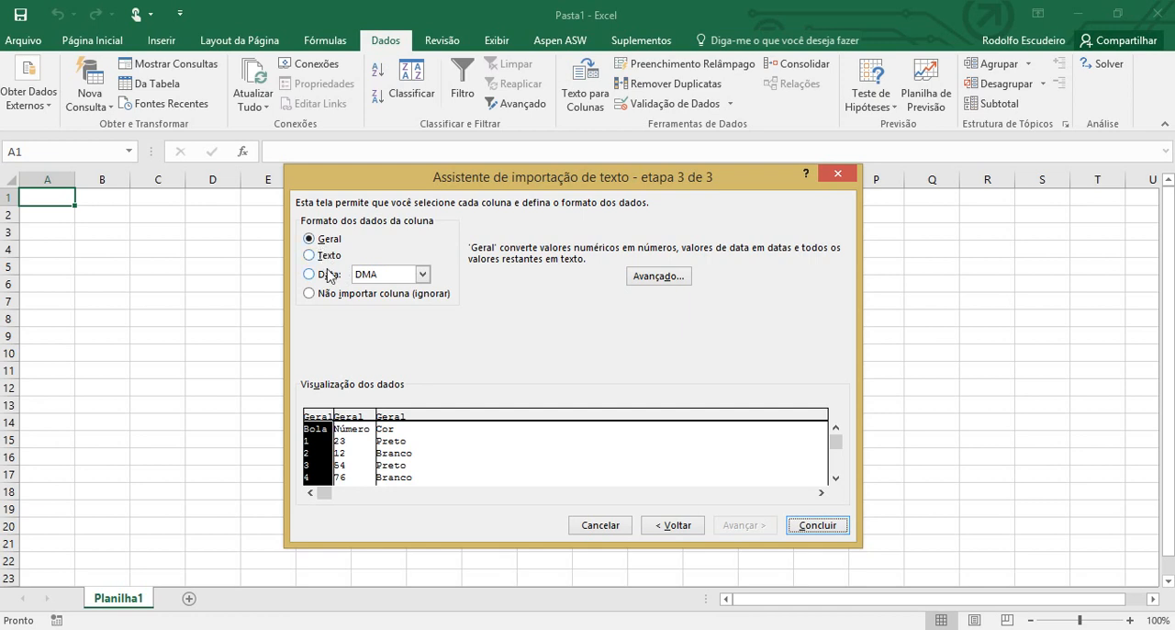
click(356, 429)
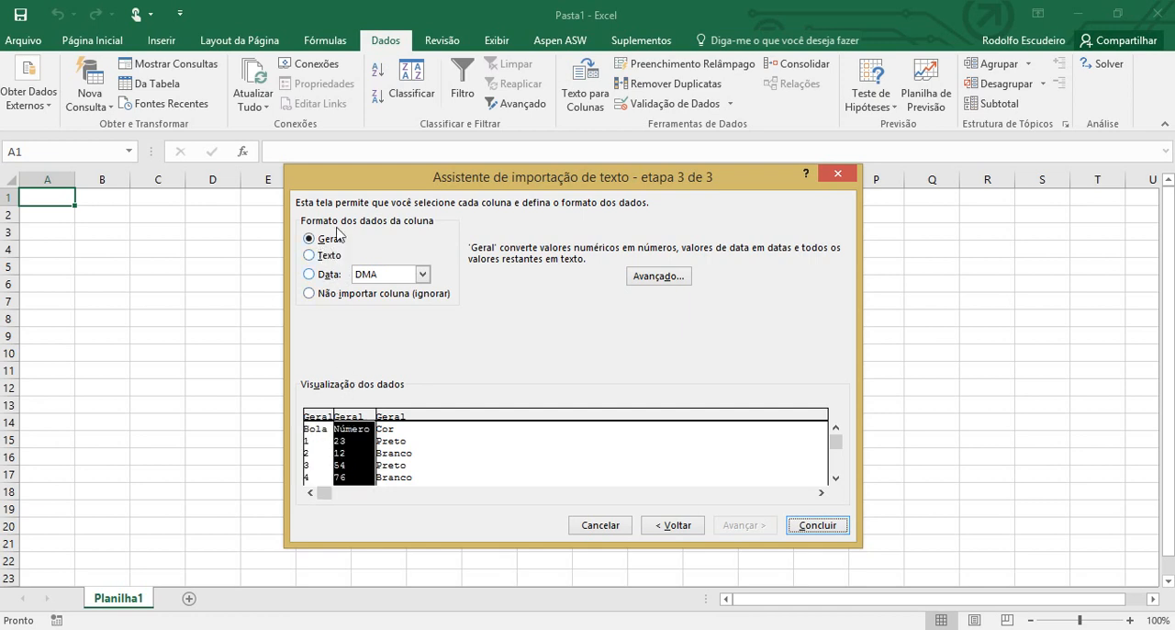
Try the Texto format on the Número column and the Data format with DMA order on the Cor column
click(326, 257)
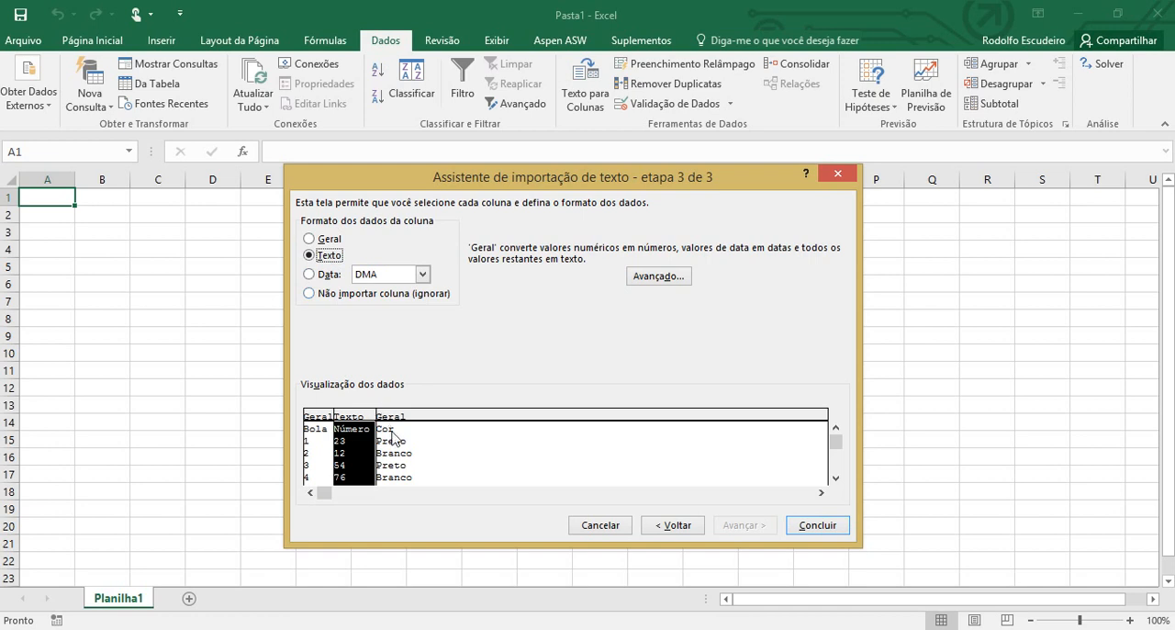
click(393, 439)
click(323, 275)
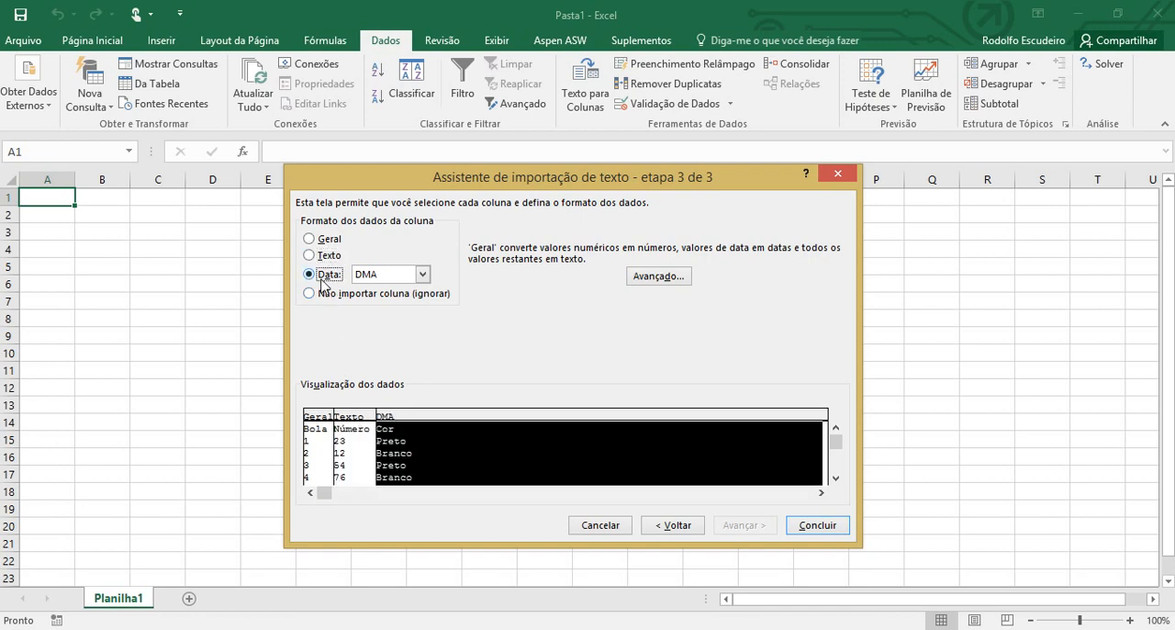
click(326, 434)
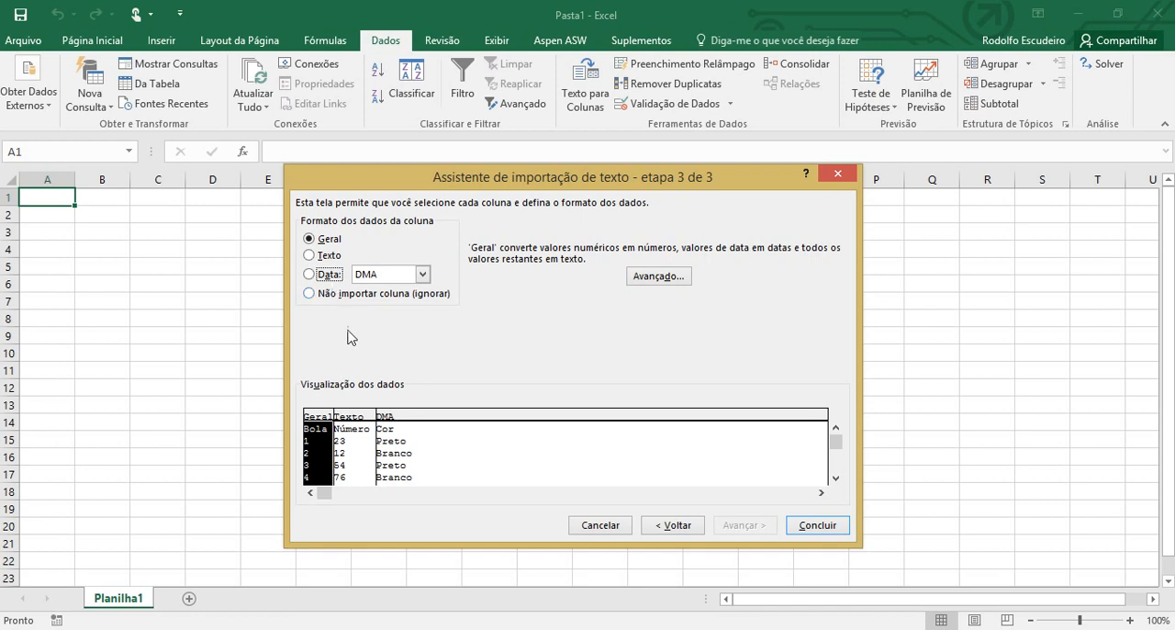
Return the Cor and Número columns to the Geral format and select the Bola column
click(394, 438)
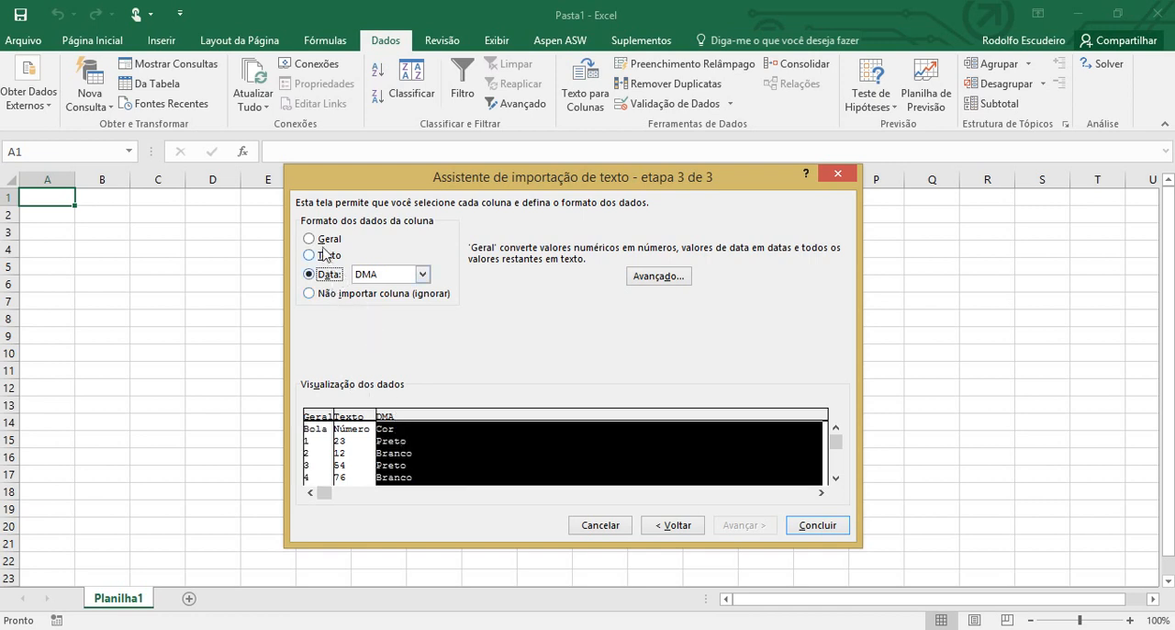
click(324, 238)
click(363, 442)
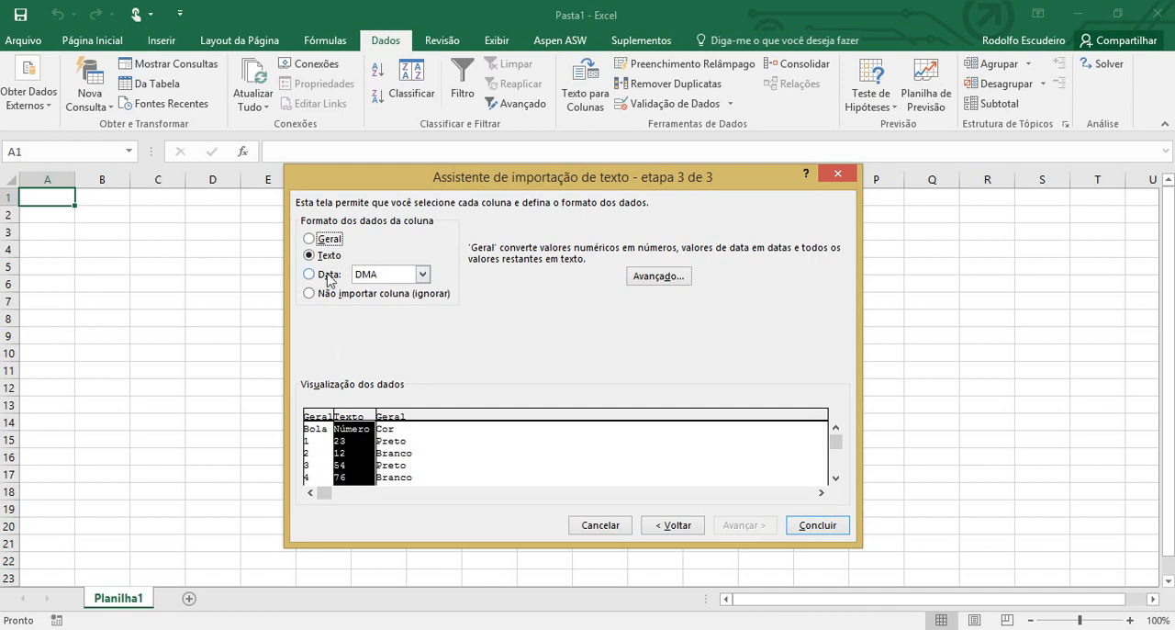
click(313, 239)
click(318, 462)
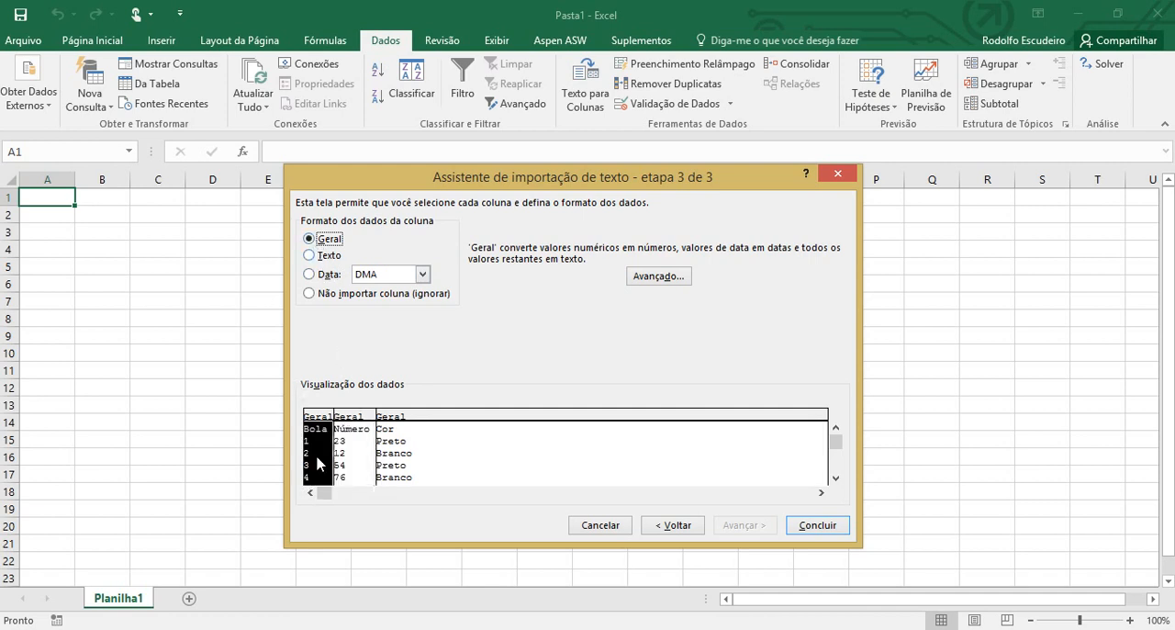
Accept the advanced separators (comma for decimals, period for thousands) and assign the Data format with DMA order to the Bola column
click(667, 277)
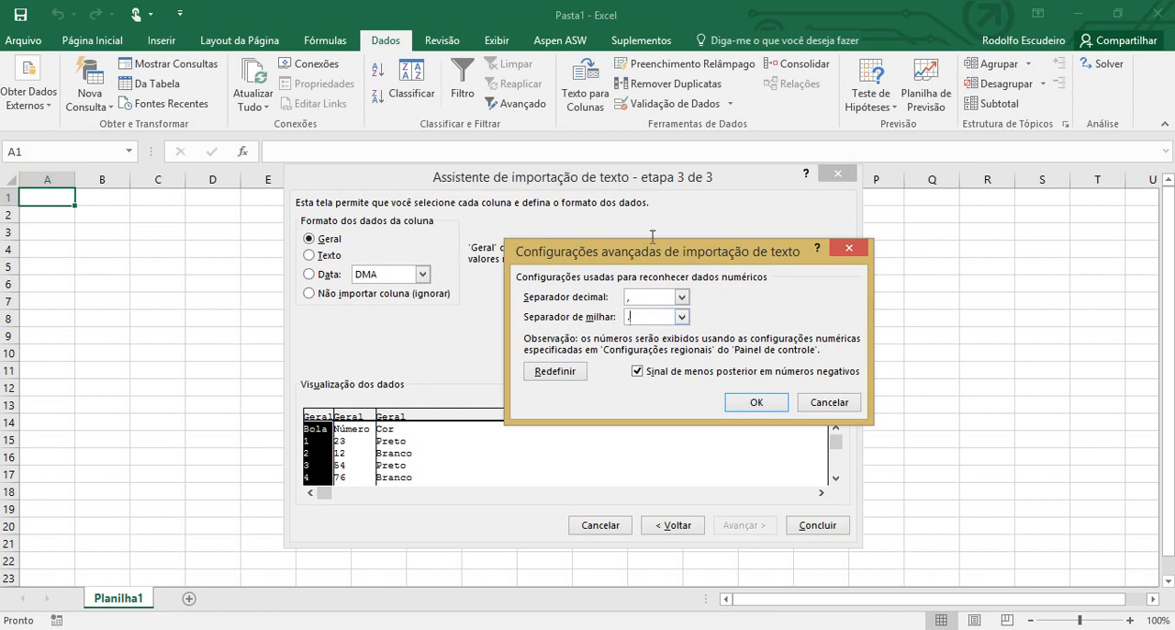
click(762, 404)
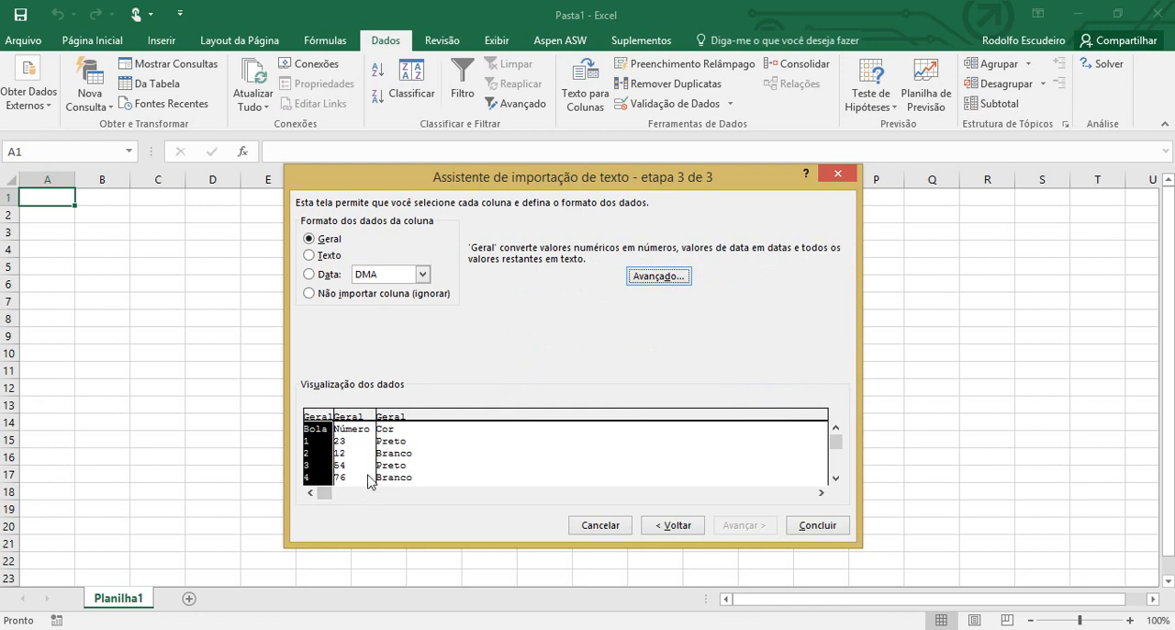
click(327, 275)
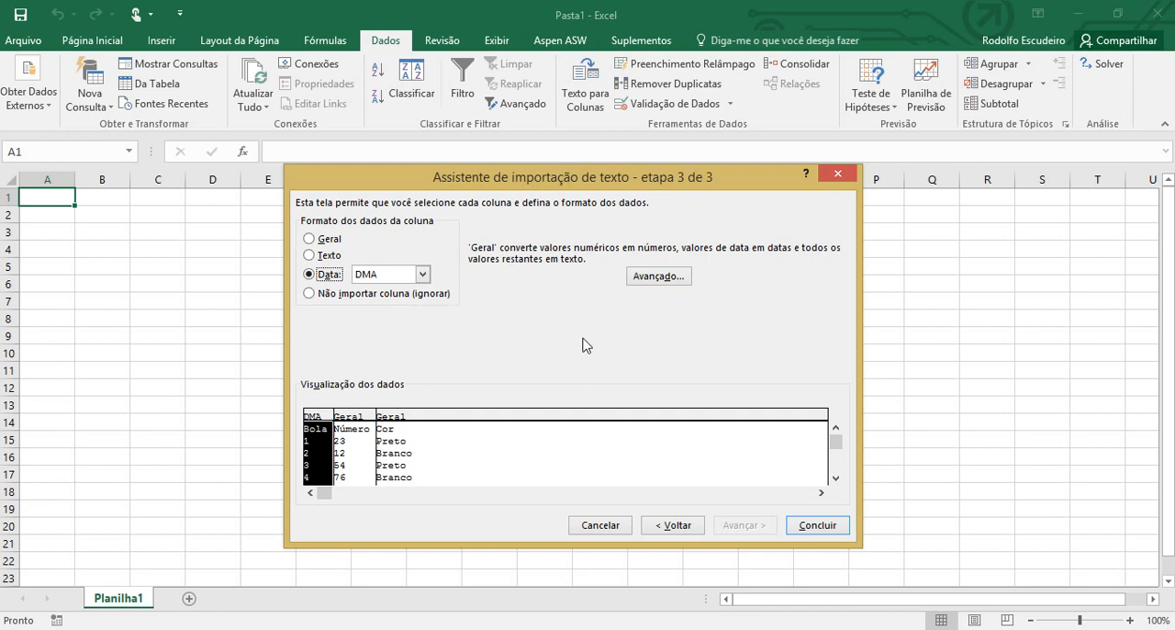
click(357, 459)
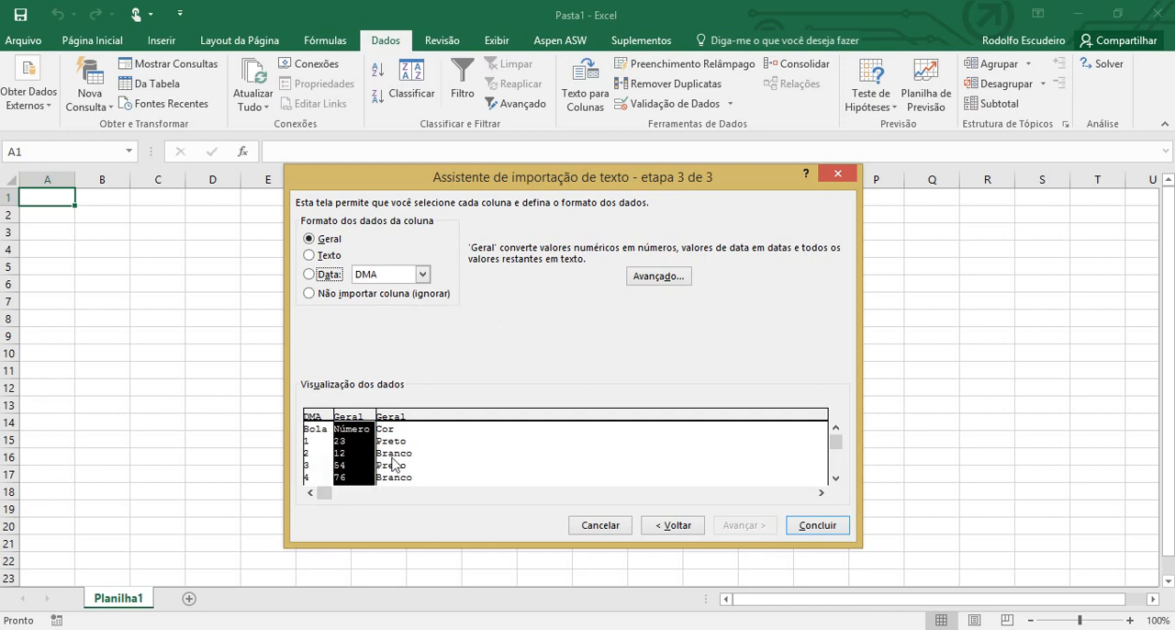
click(392, 464)
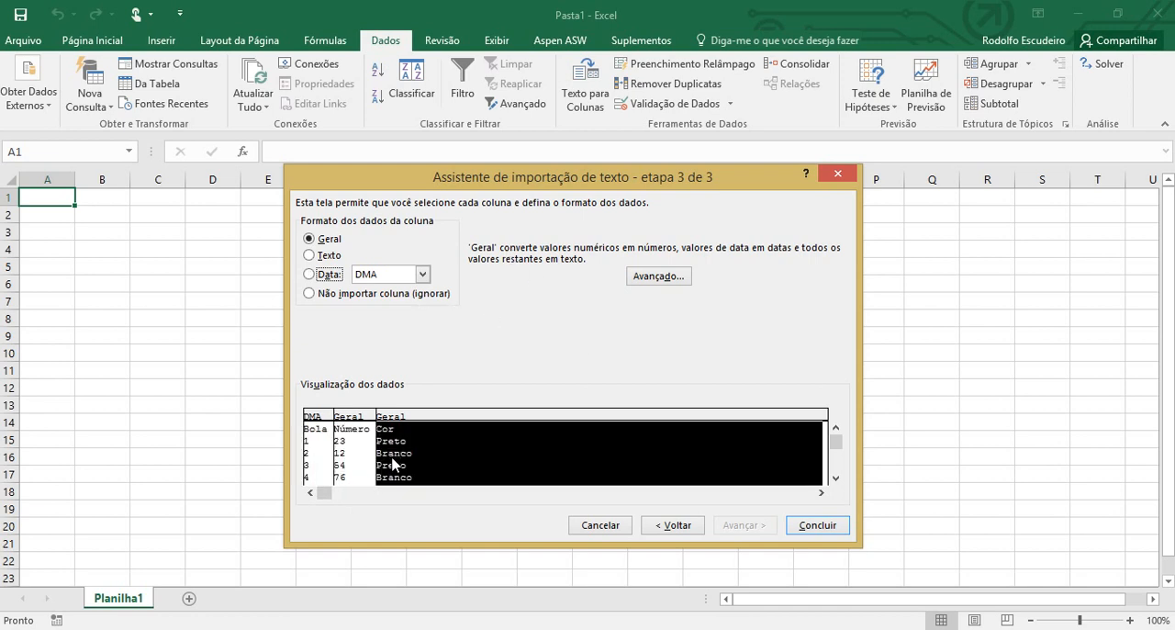
Finish the import into the existing worksheet at $A$1 and autofit the width of the Número column
click(821, 526)
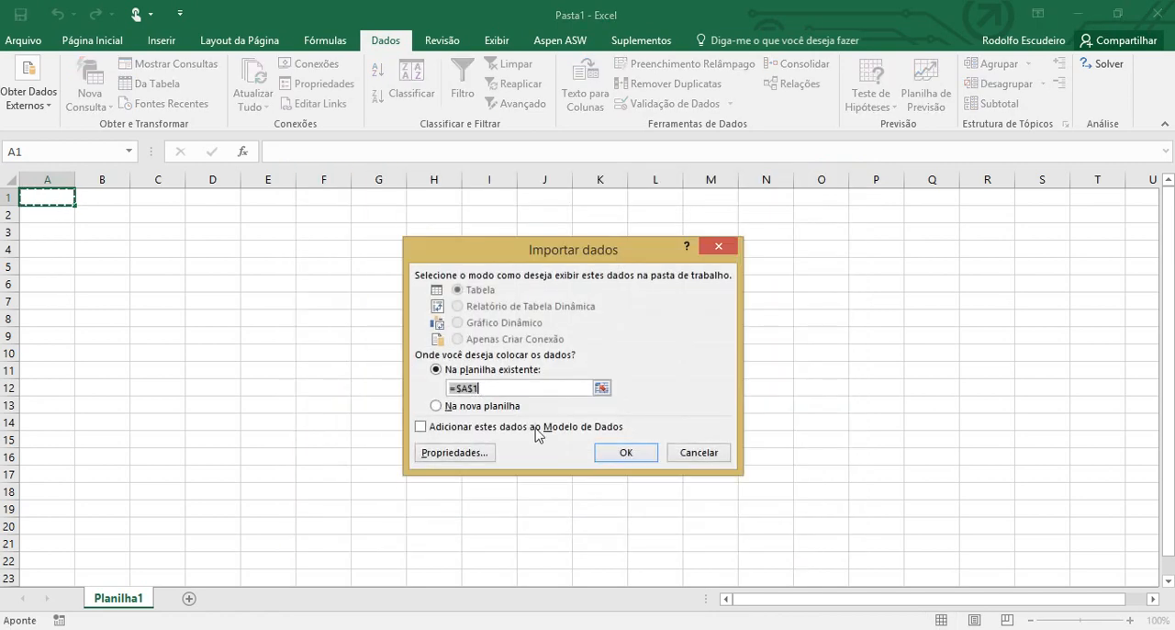
click(635, 458)
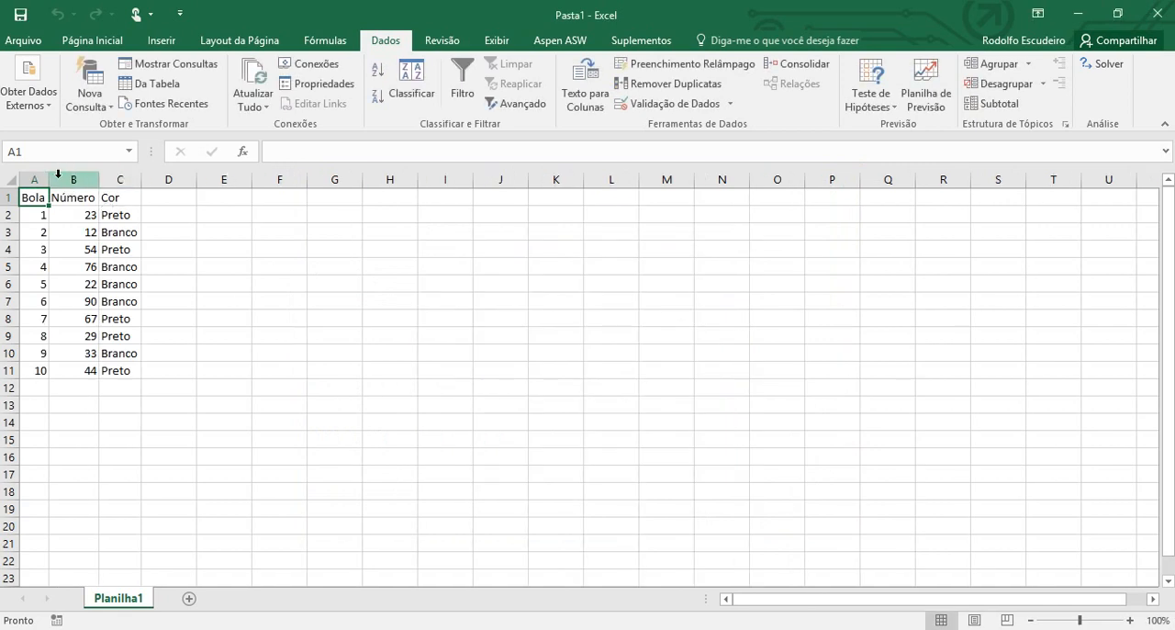
double_click(98, 184)
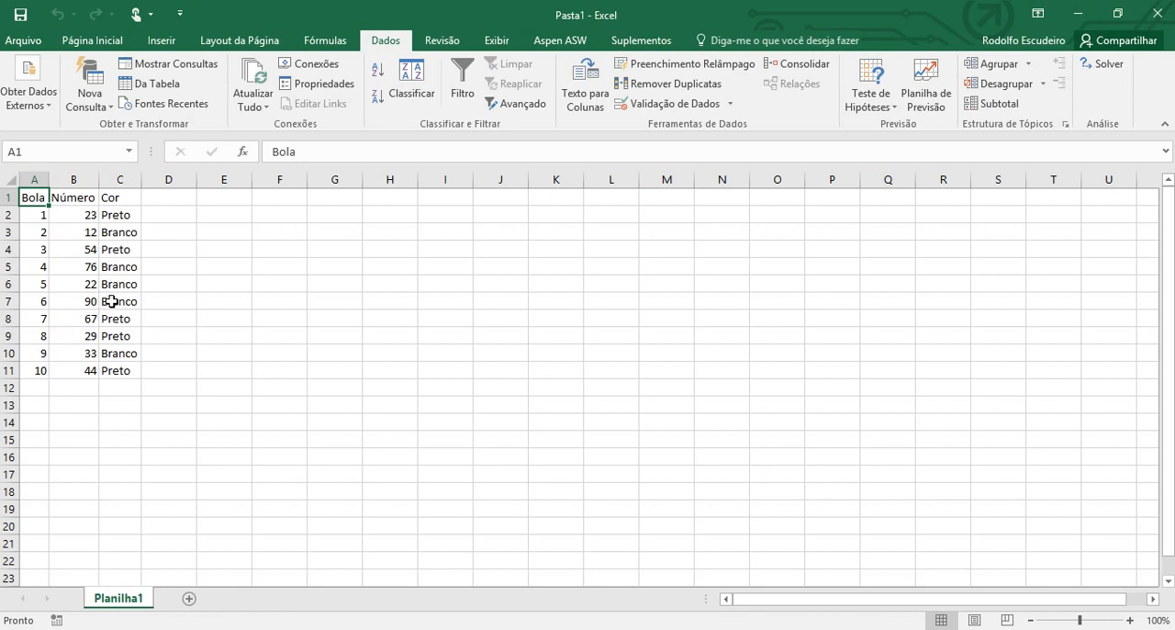
click(200, 244)
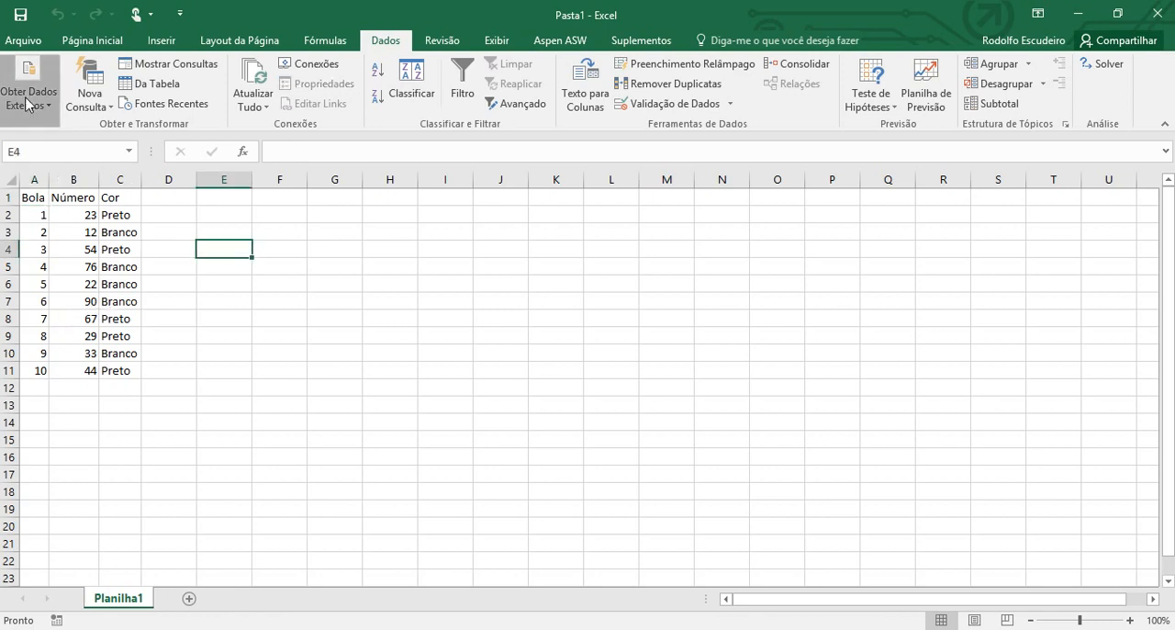
Review the workbook's existing connections, including the Sorteio source, without opening any of them
click(34, 107)
click(189, 166)
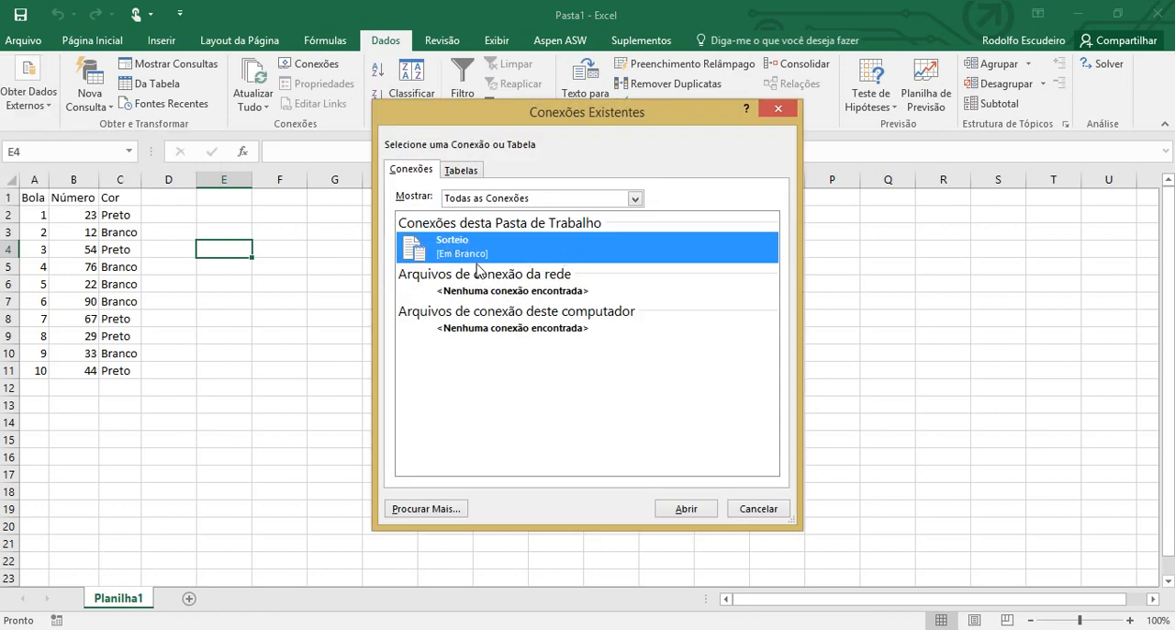
click(751, 512)
Switch to the Sorteio file in Notepad, change the number of ball 2 to 13, and save the file
click(536, 622)
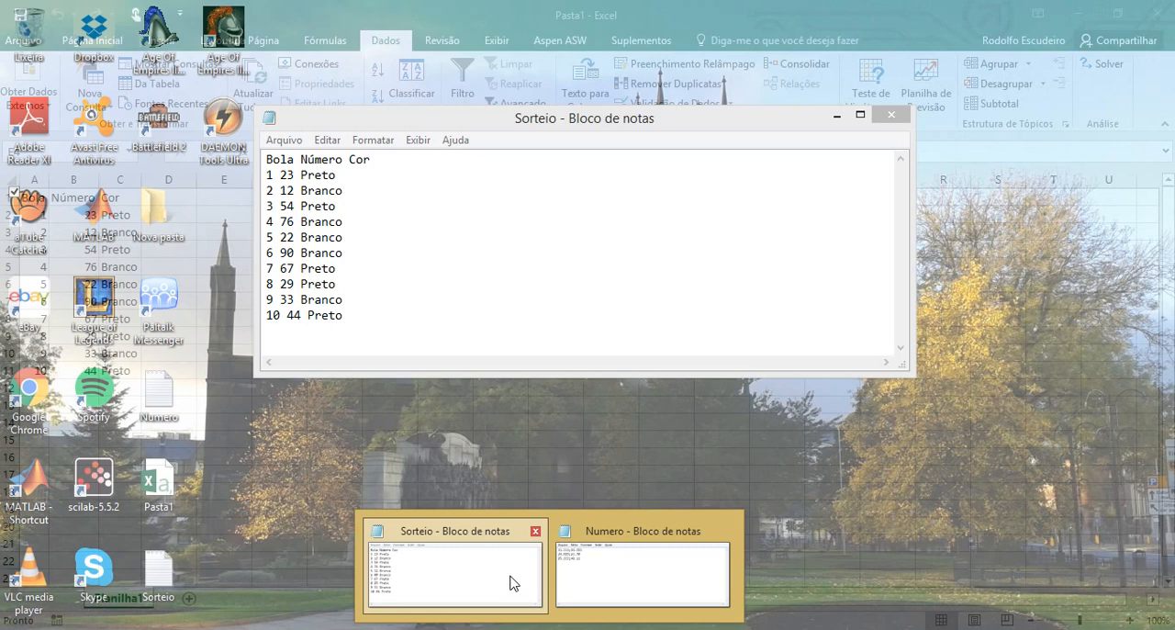
click(514, 582)
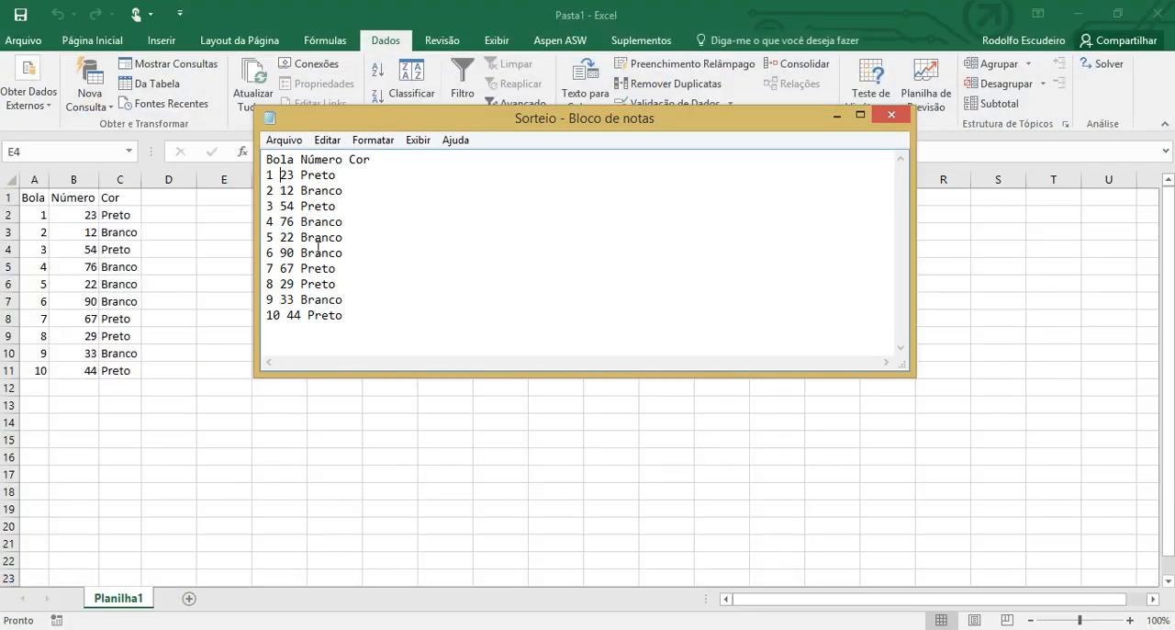
click(293, 187)
key(BackSpace)
key(BackSpace)
text(13)
click(283, 140)
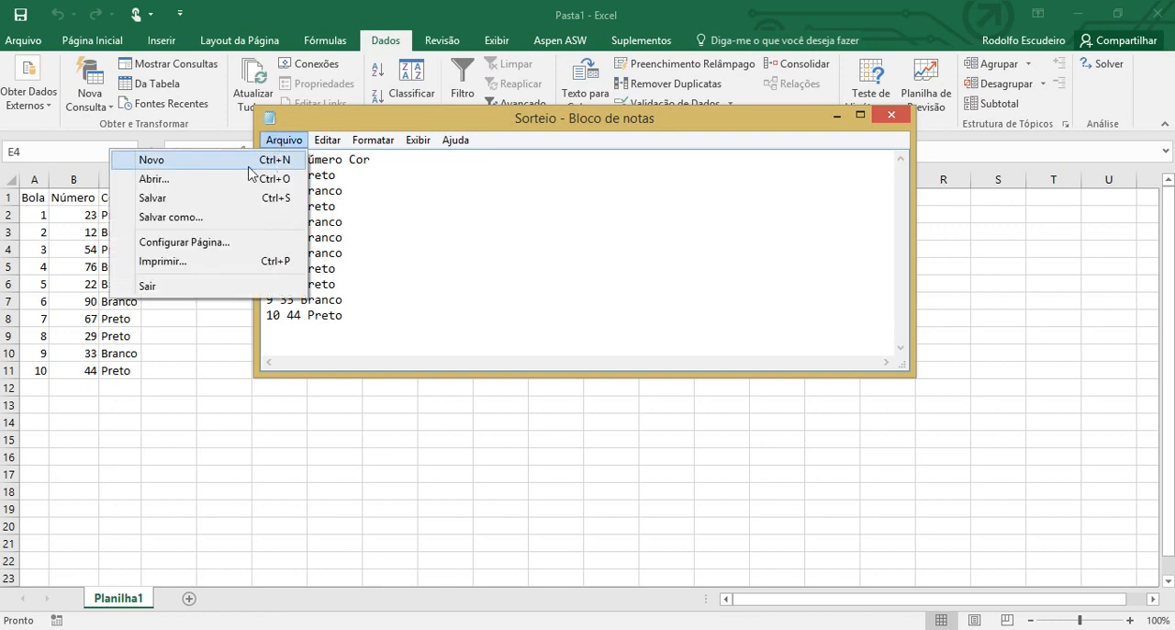
click(255, 202)
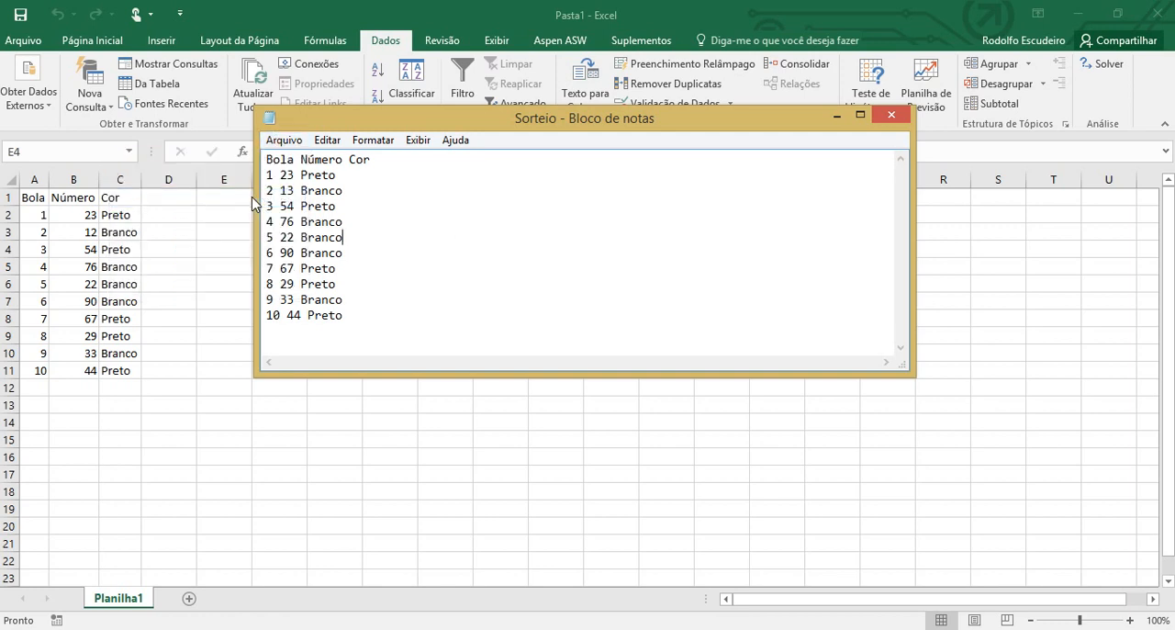
Switch back to Excel and refresh all the imported data, choosing the Sorteio text file as its source
click(243, 251)
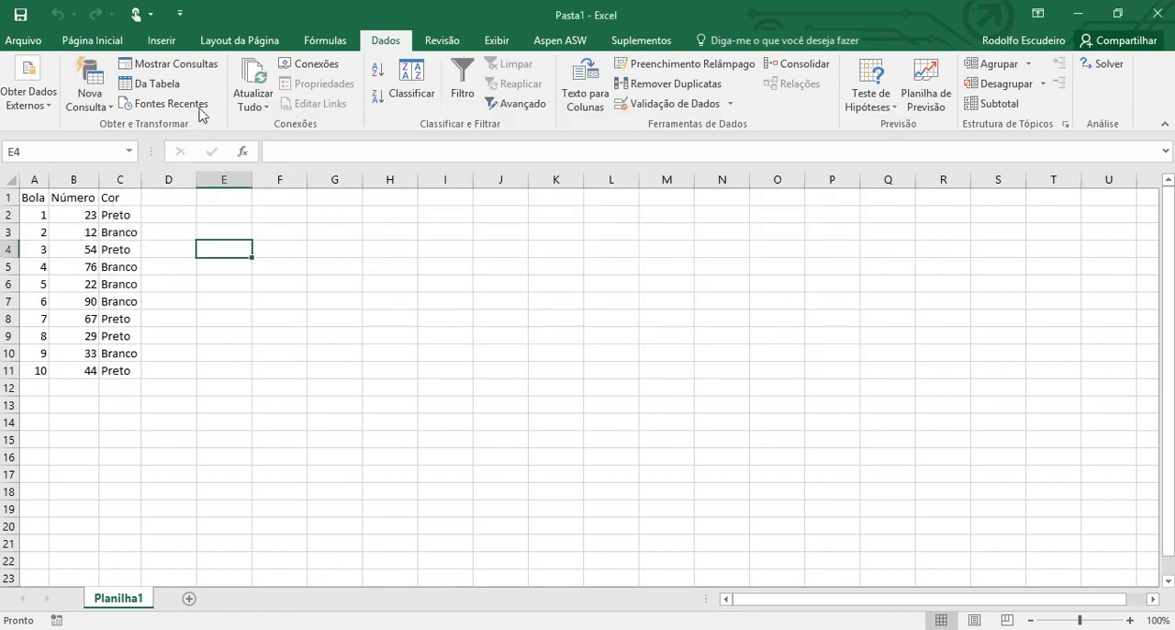
click(257, 85)
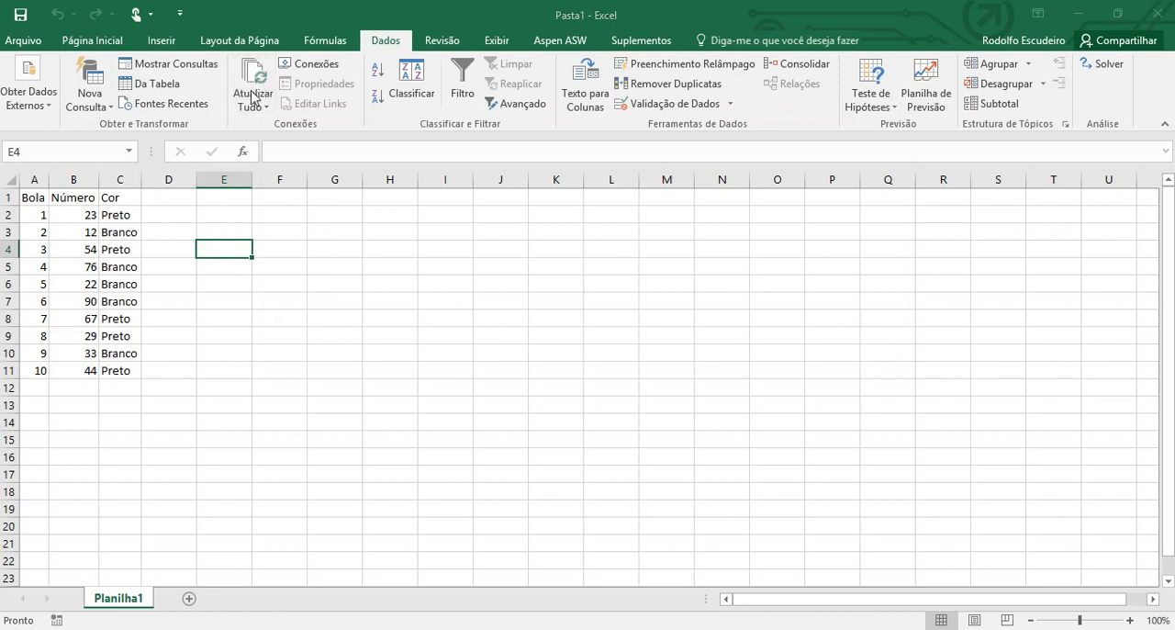
double_click(525, 143)
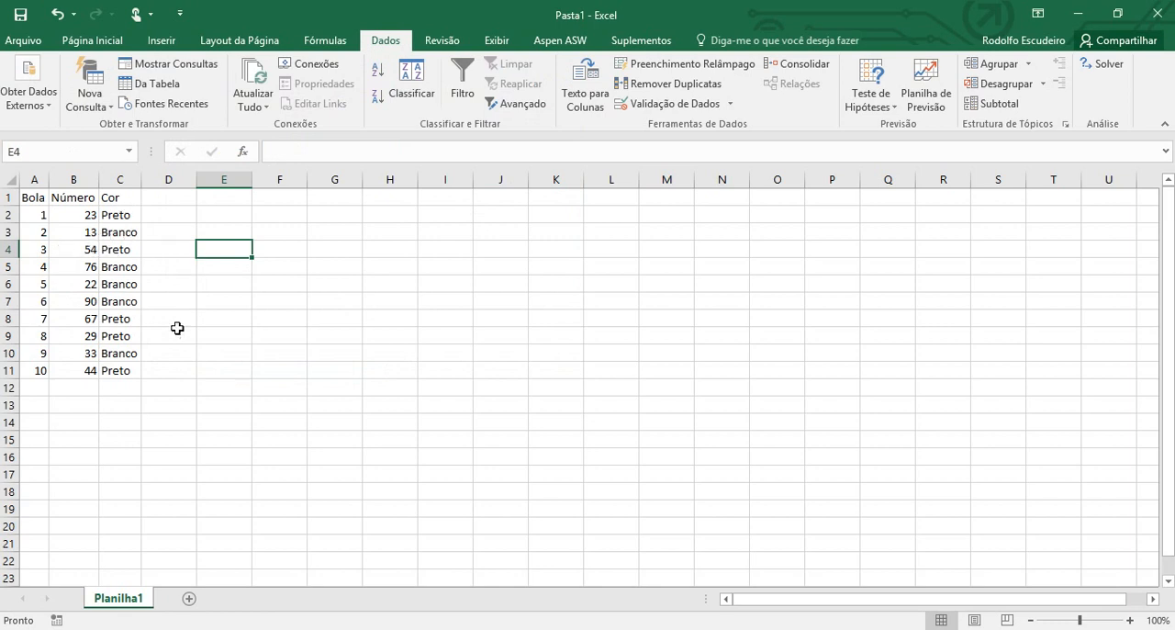
Clear the range A1:E18 and delete the external data query associated with it
drag(252, 497, 29, 196)
key(Delete)
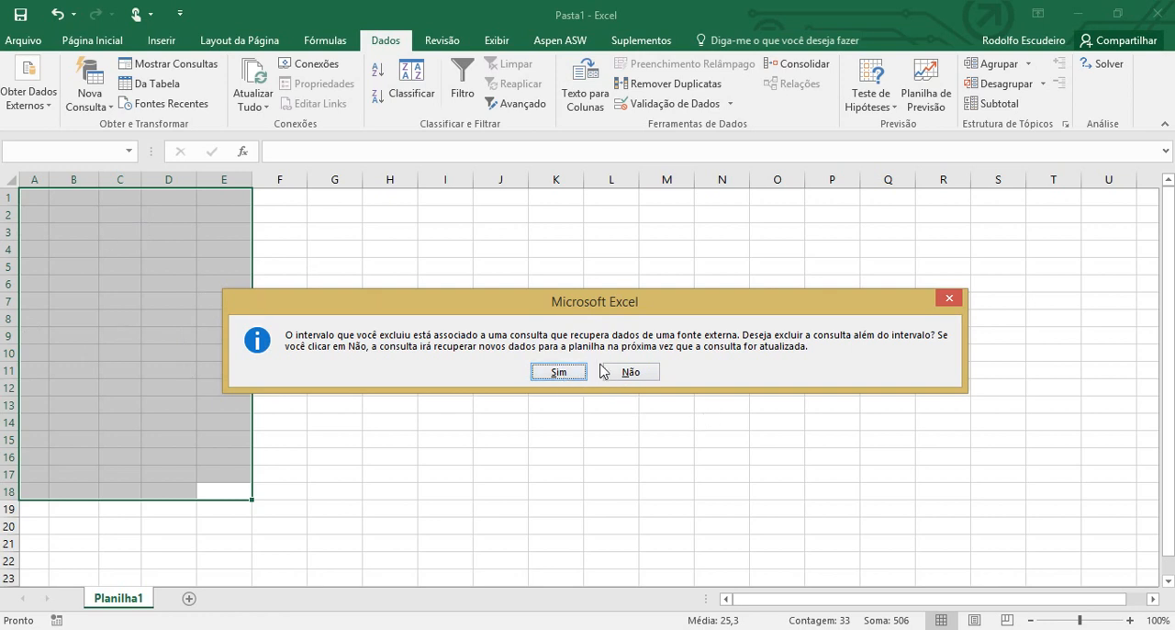
click(560, 372)
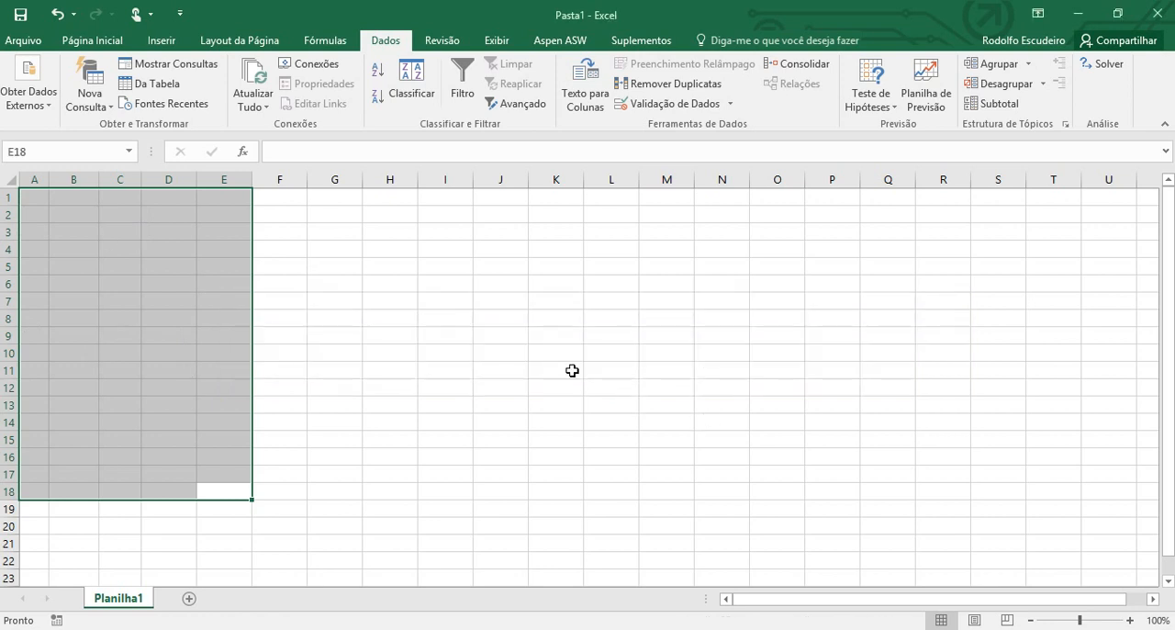
click(263, 271)
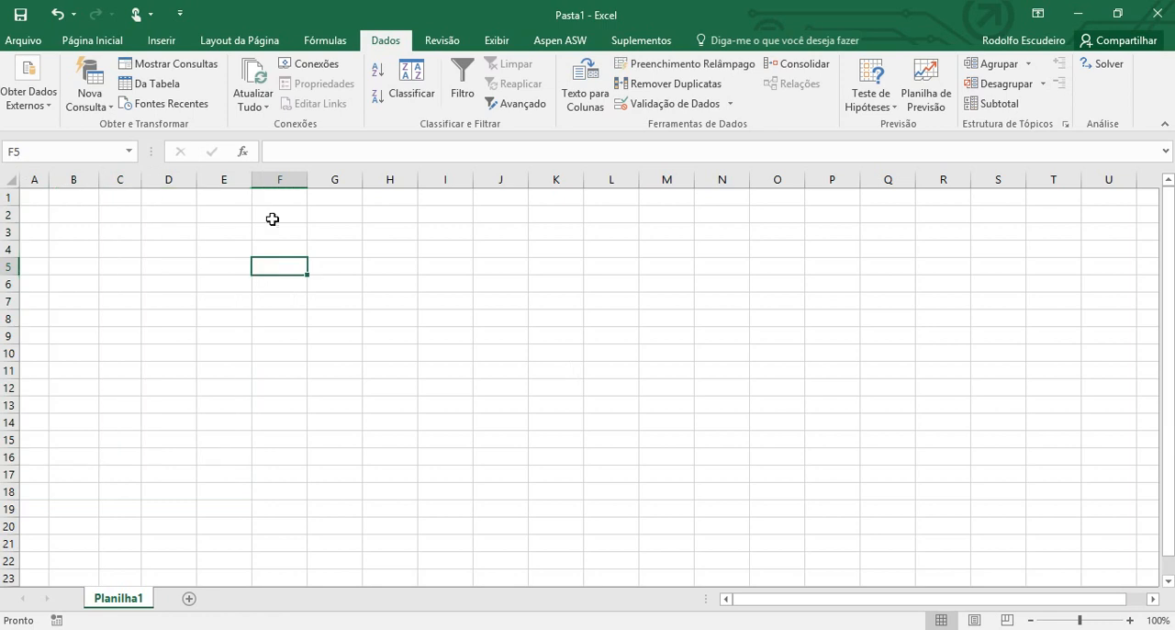
Check the workbook's connection list for any remaining data connections and close it
click(325, 40)
click(374, 43)
click(314, 67)
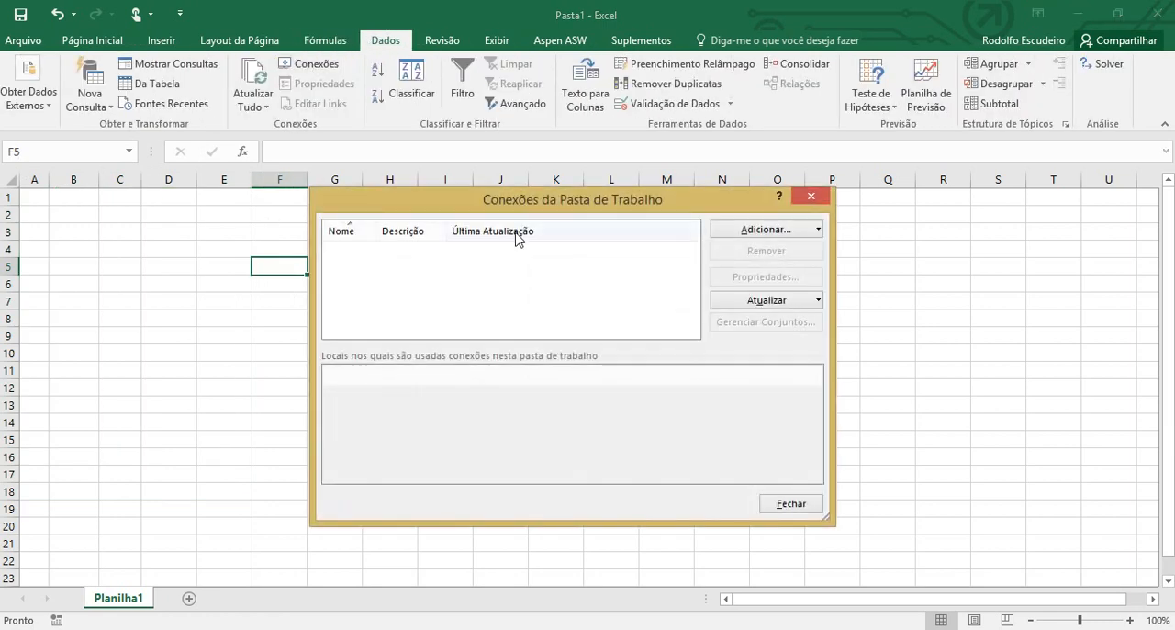
click(811, 199)
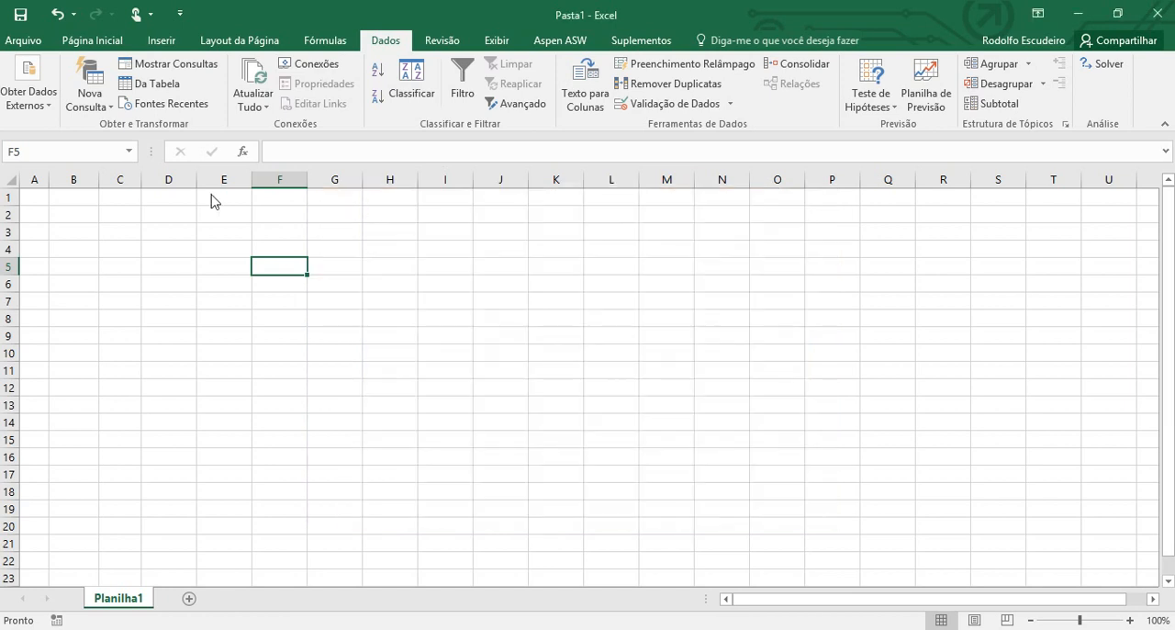
Select cell A1 as the import destination and view the Numero text file in Notepad to examine its separators
click(37, 198)
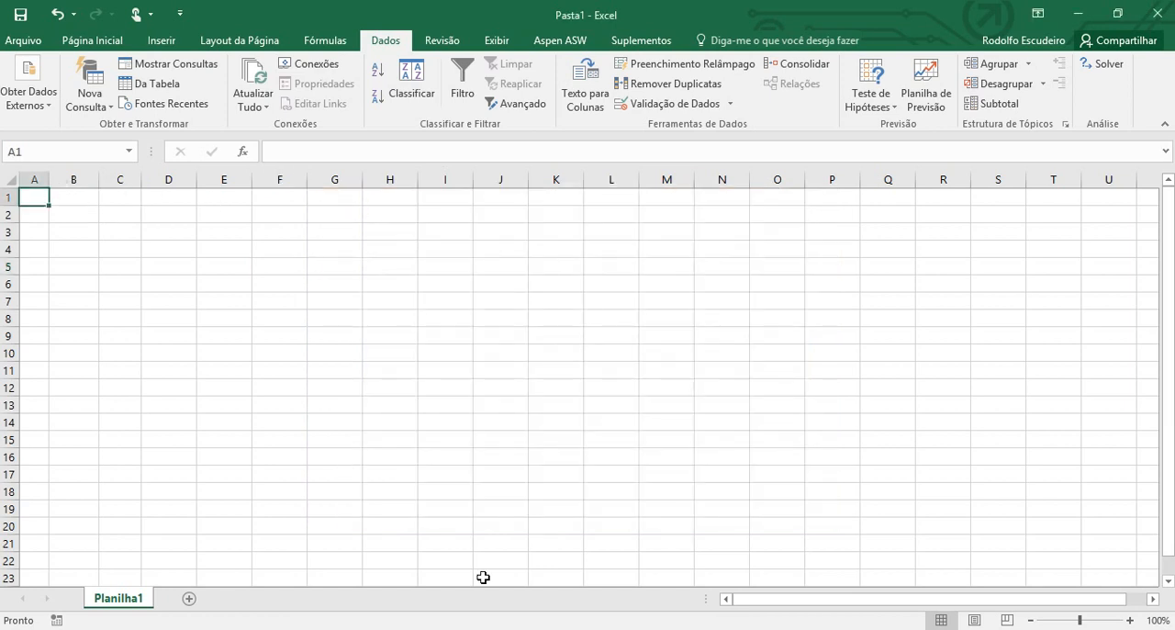
click(549, 629)
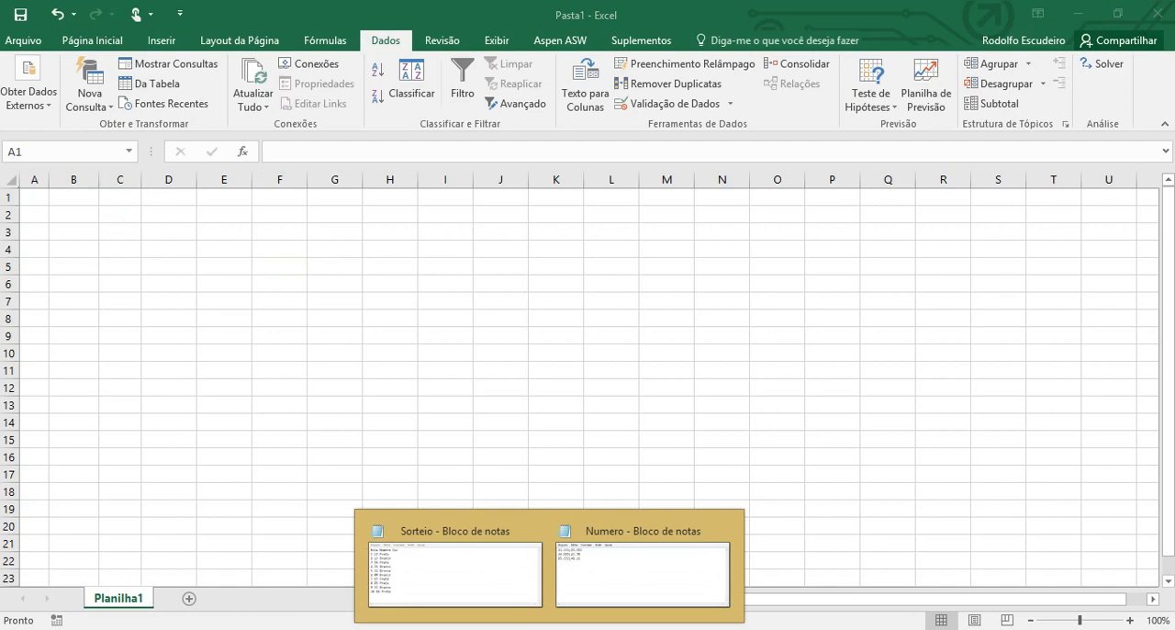
click(591, 589)
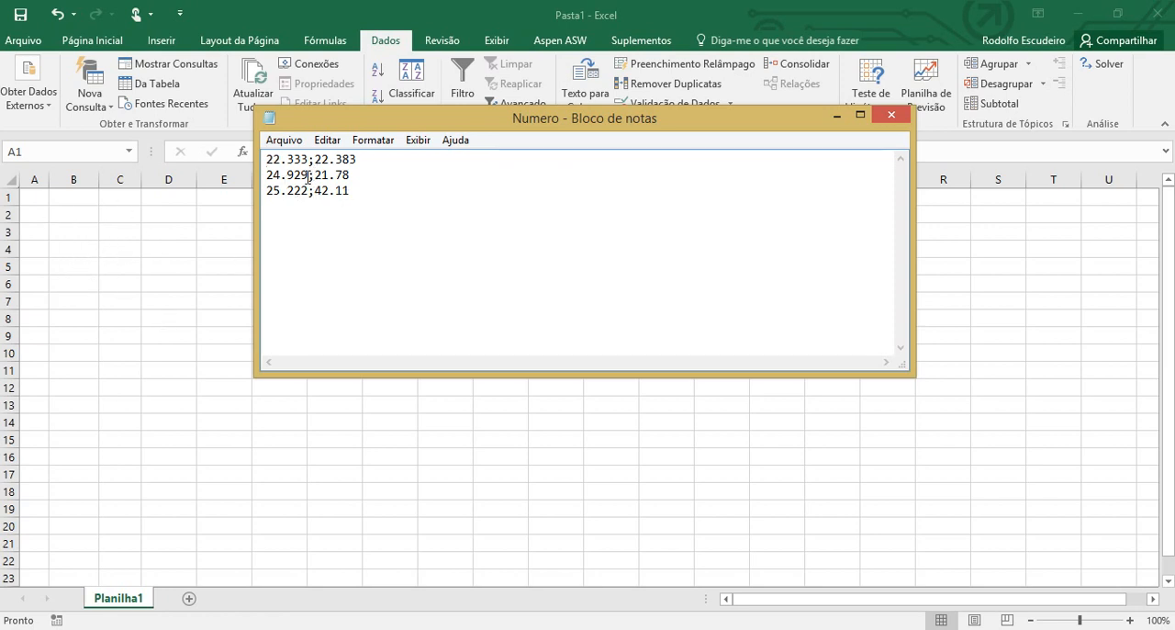
Switch back to Excel and start importing the Numero text file from the Área de Trabalho folder
click(92, 262)
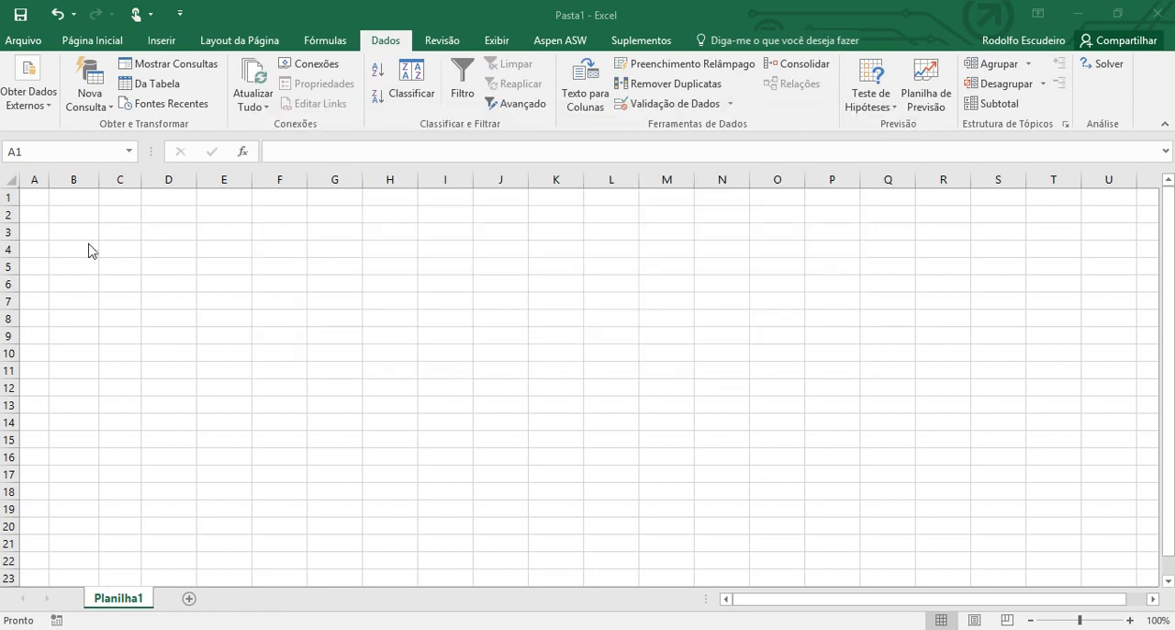
click(35, 106)
click(96, 156)
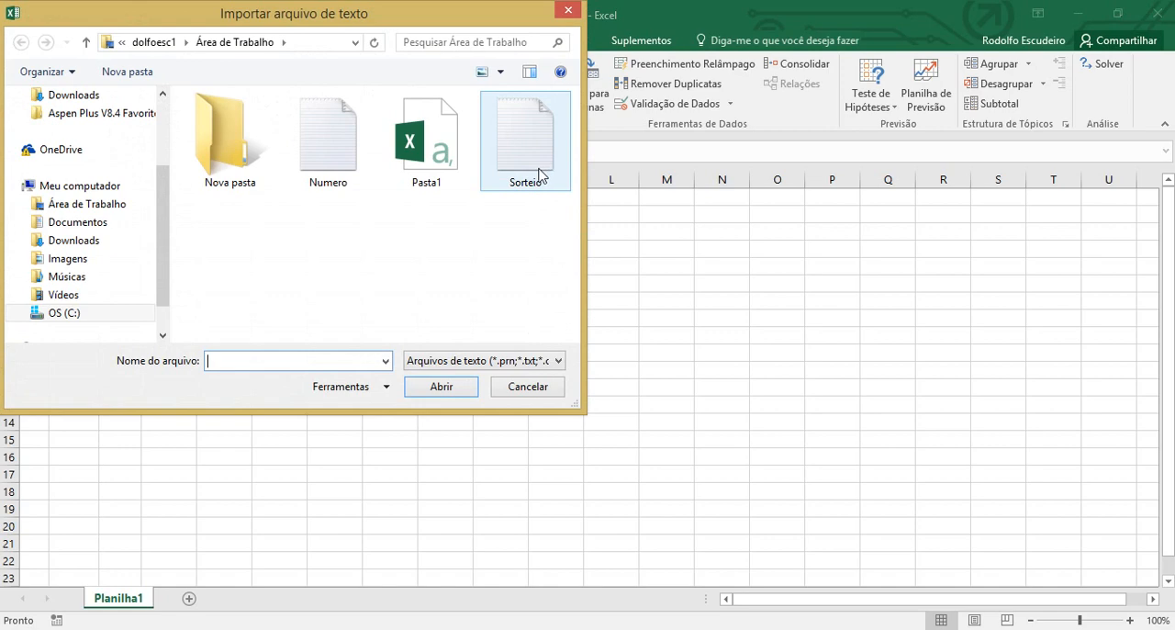
double_click(347, 162)
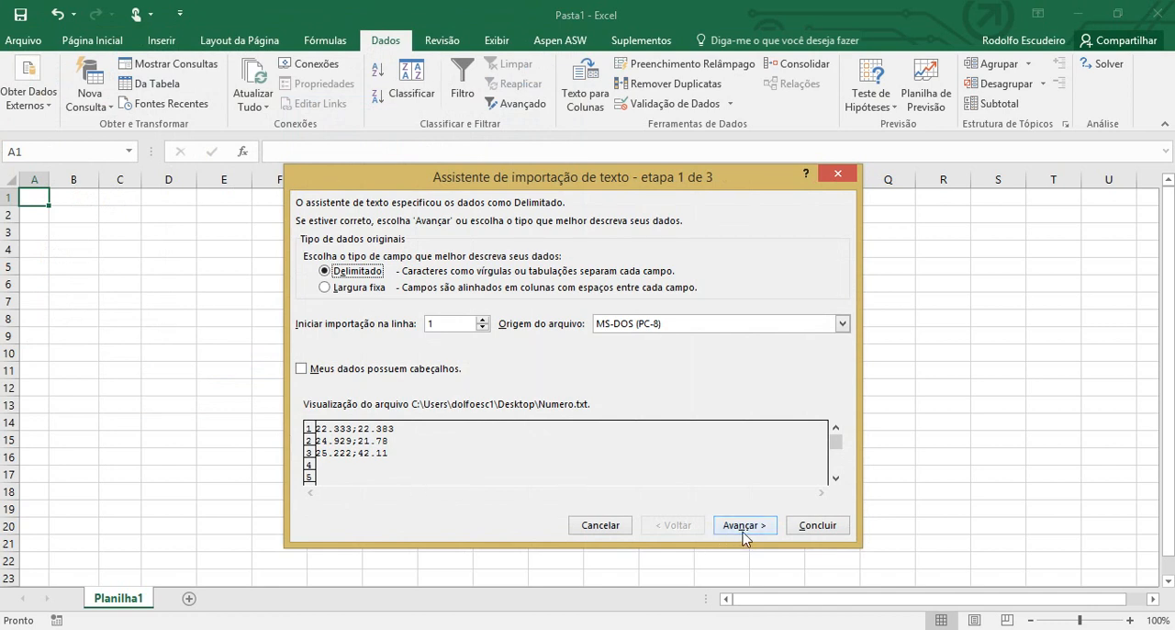
Set semicolon as the only delimiter for the Numero file, turning off Tab, and continue to the column formats
click(746, 527)
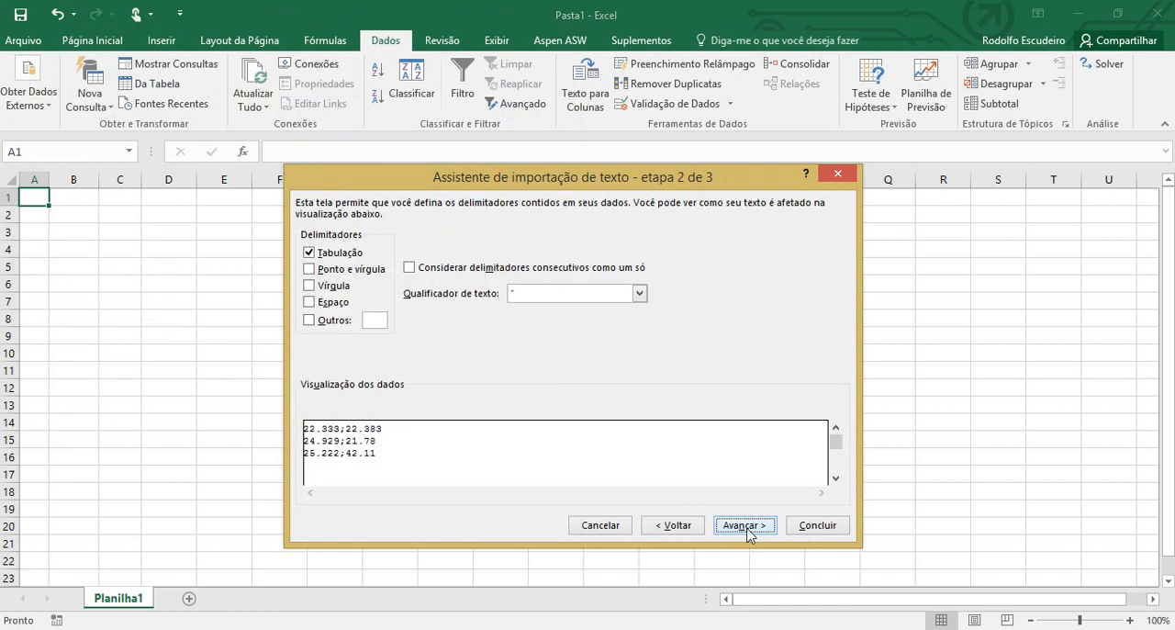
click(333, 270)
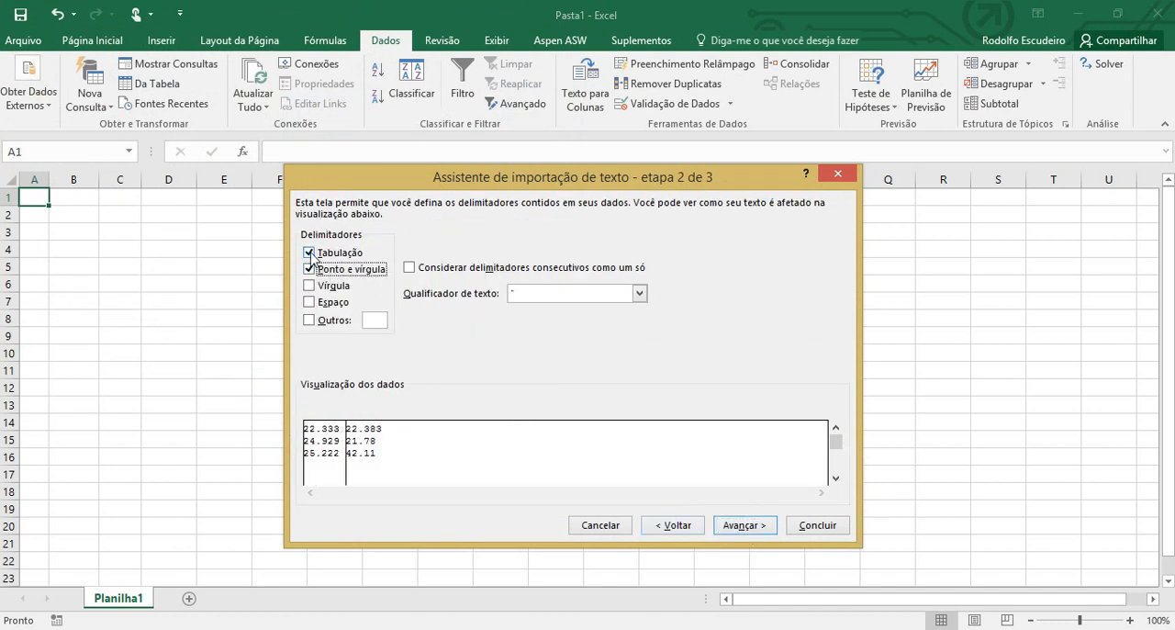
click(311, 254)
click(743, 525)
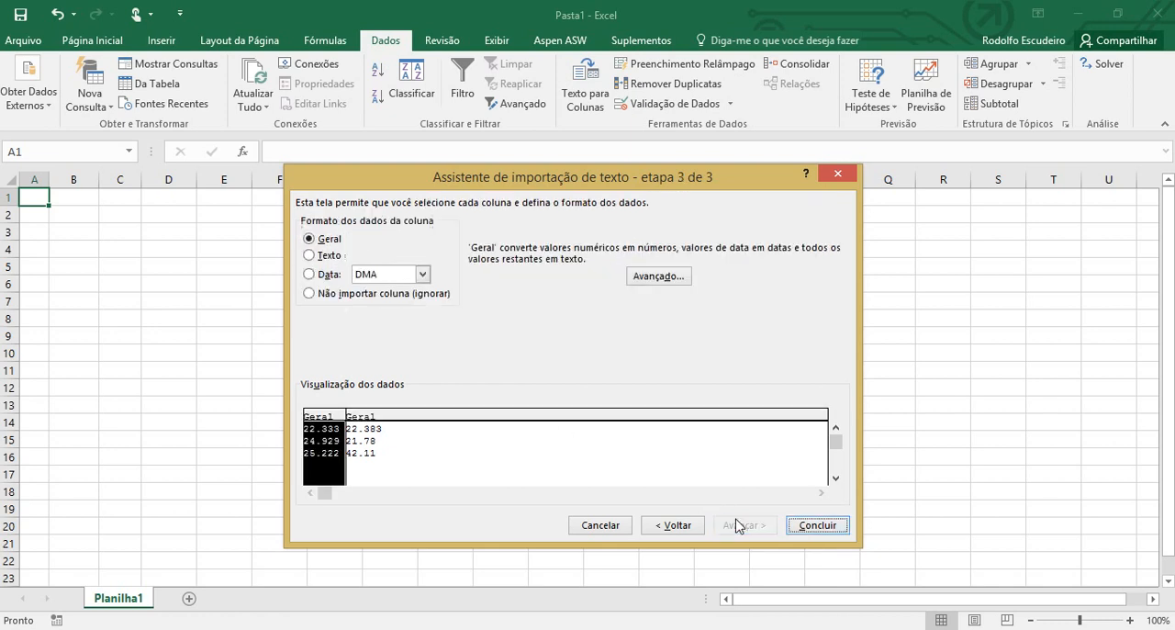
Inspect both preview columns and apply a period as decimal separator and a comma as thousands separator in the advanced import settings
click(380, 440)
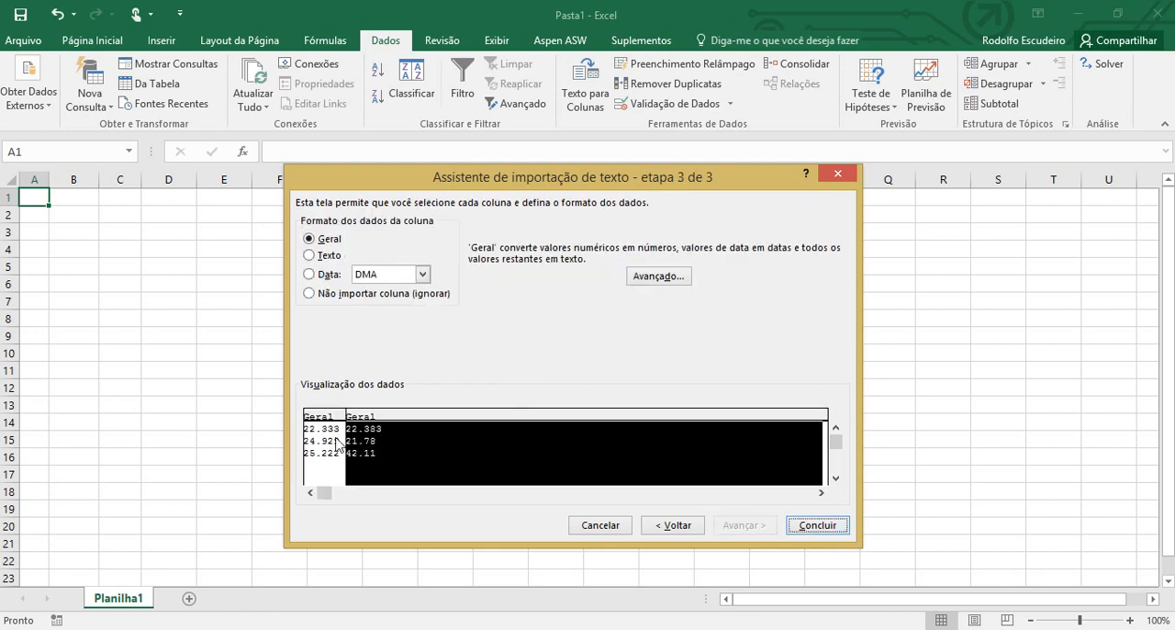
click(336, 444)
click(380, 441)
click(328, 449)
click(365, 444)
click(329, 445)
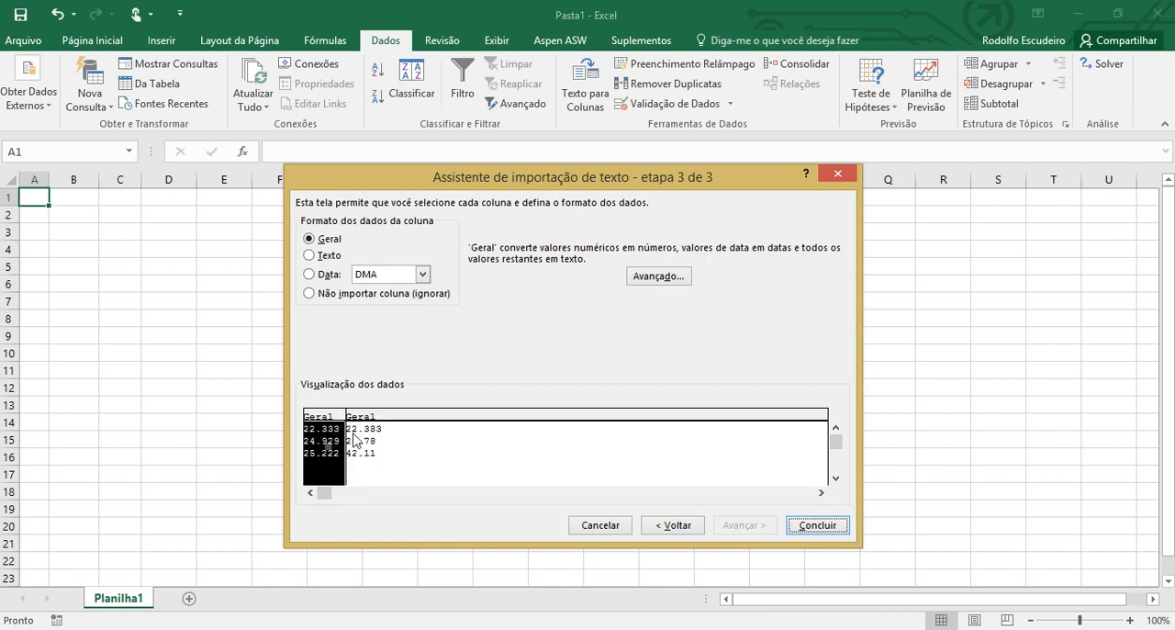
click(387, 443)
click(645, 278)
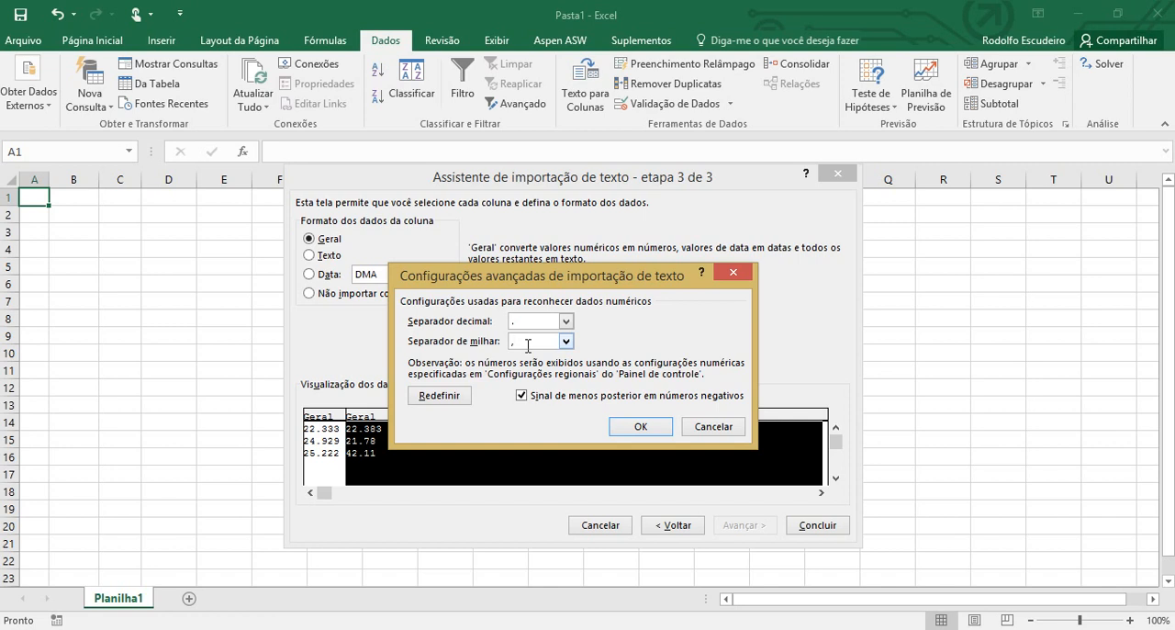
click(645, 429)
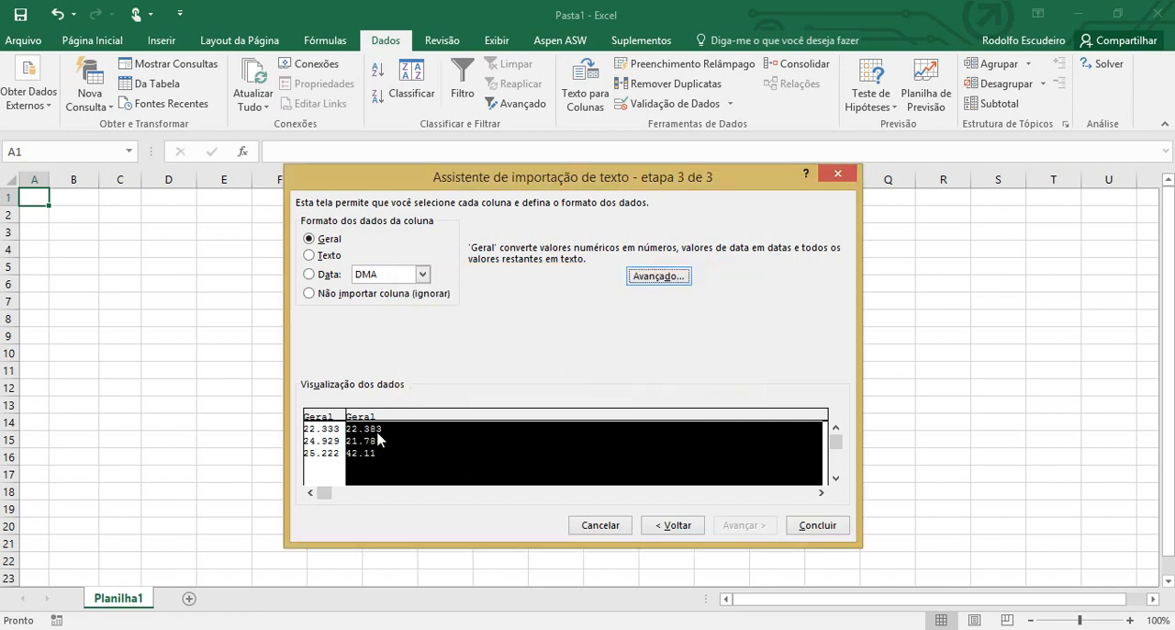
Review the numbers in both preview columns and recheck the advanced separator settings
click(323, 448)
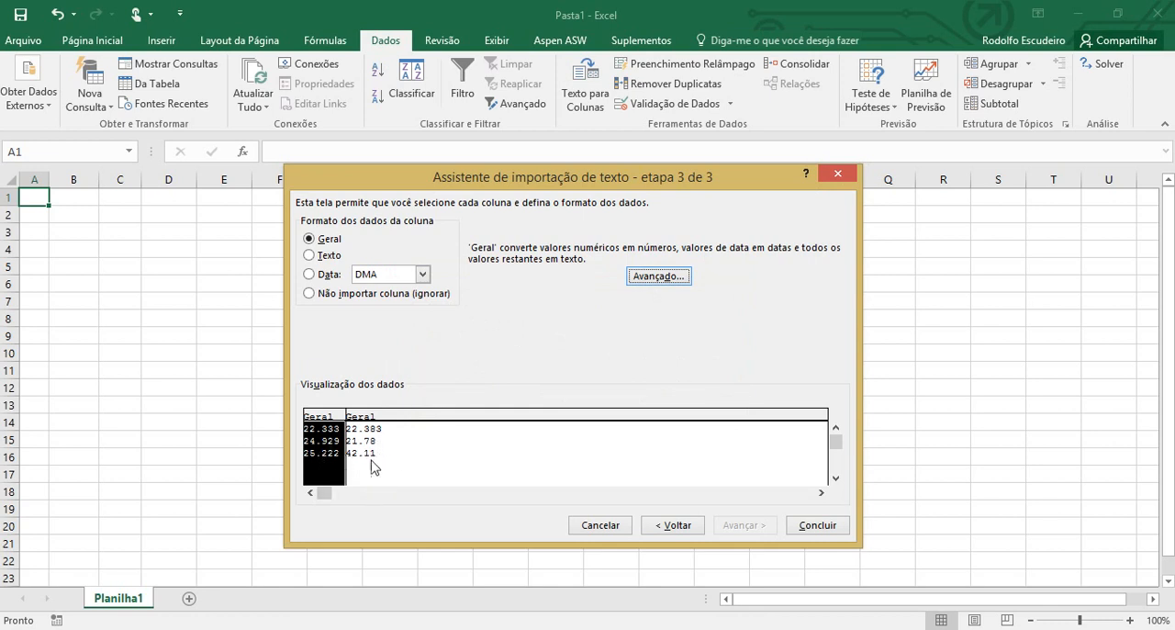
click(383, 459)
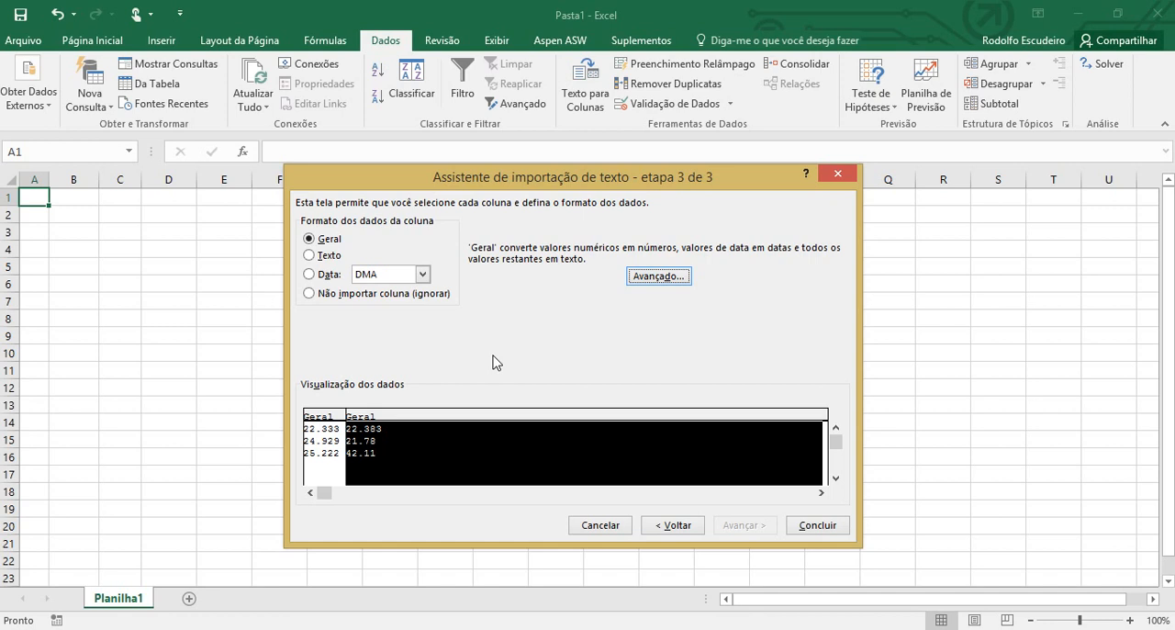
click(658, 278)
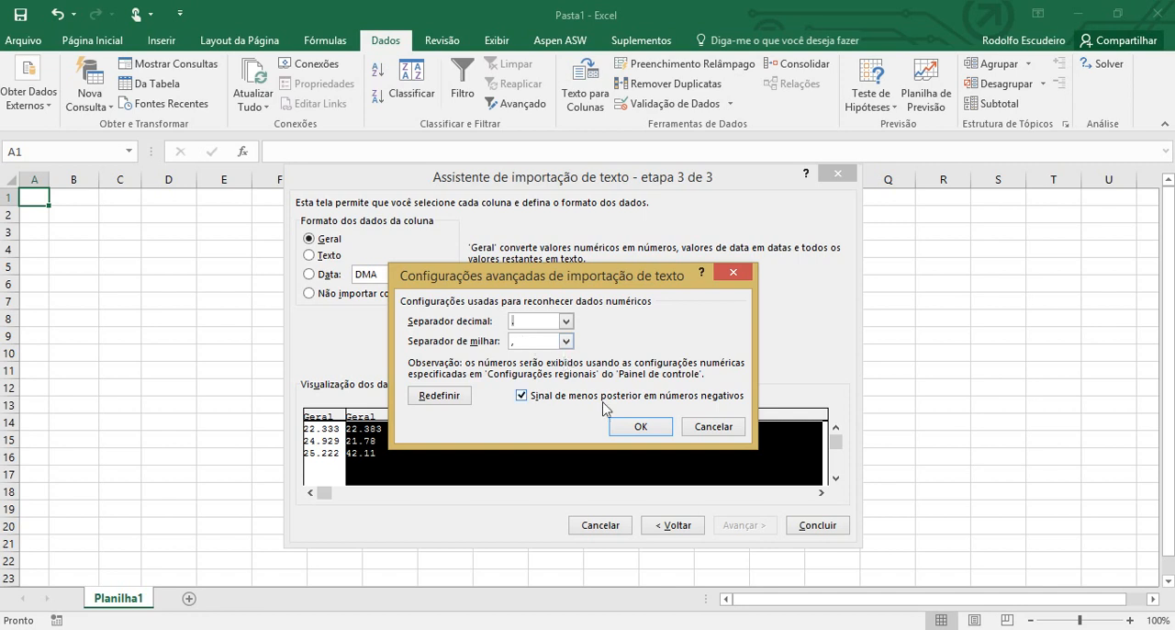
click(637, 428)
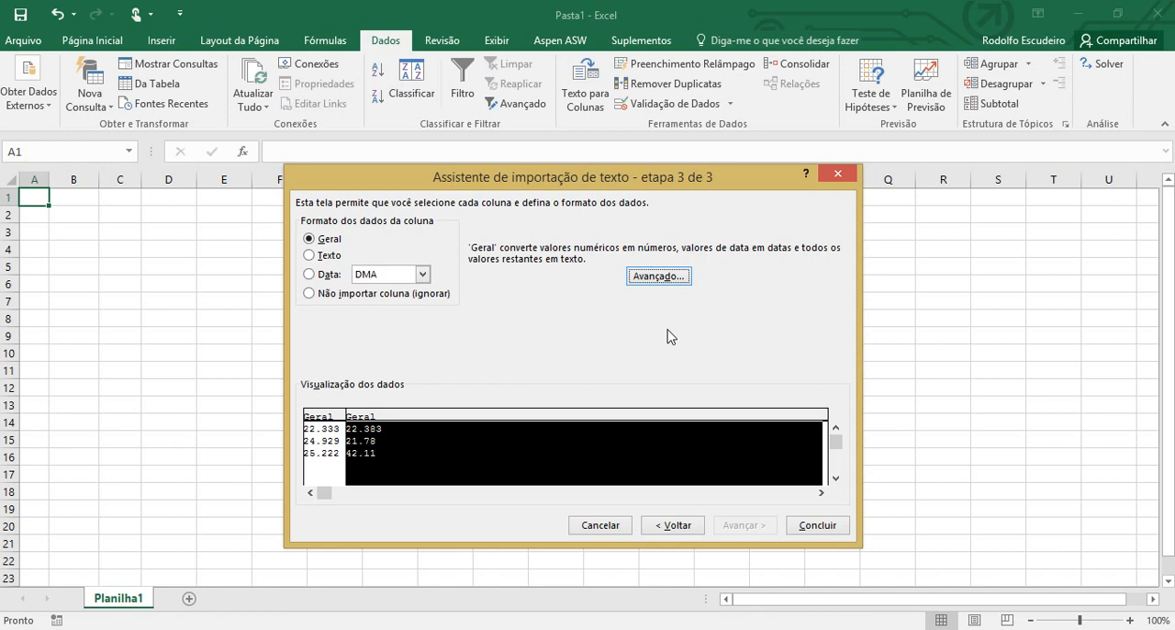
click(324, 442)
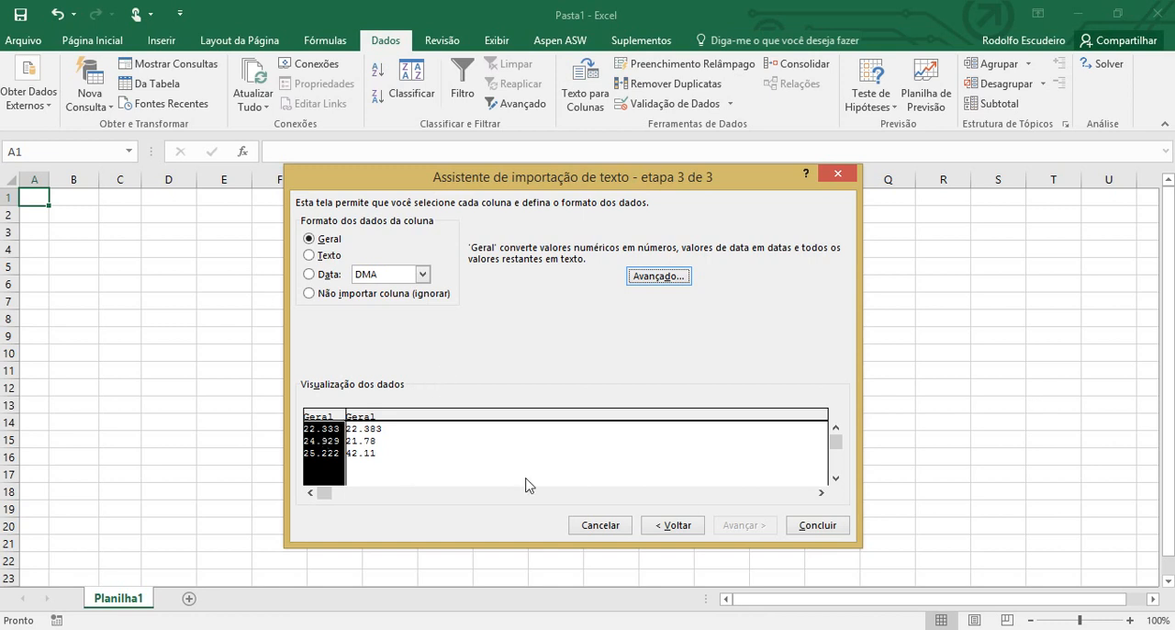
Finish importing the Numero data into cell A1 of the existing worksheet and inspect the value in cell B1
click(814, 530)
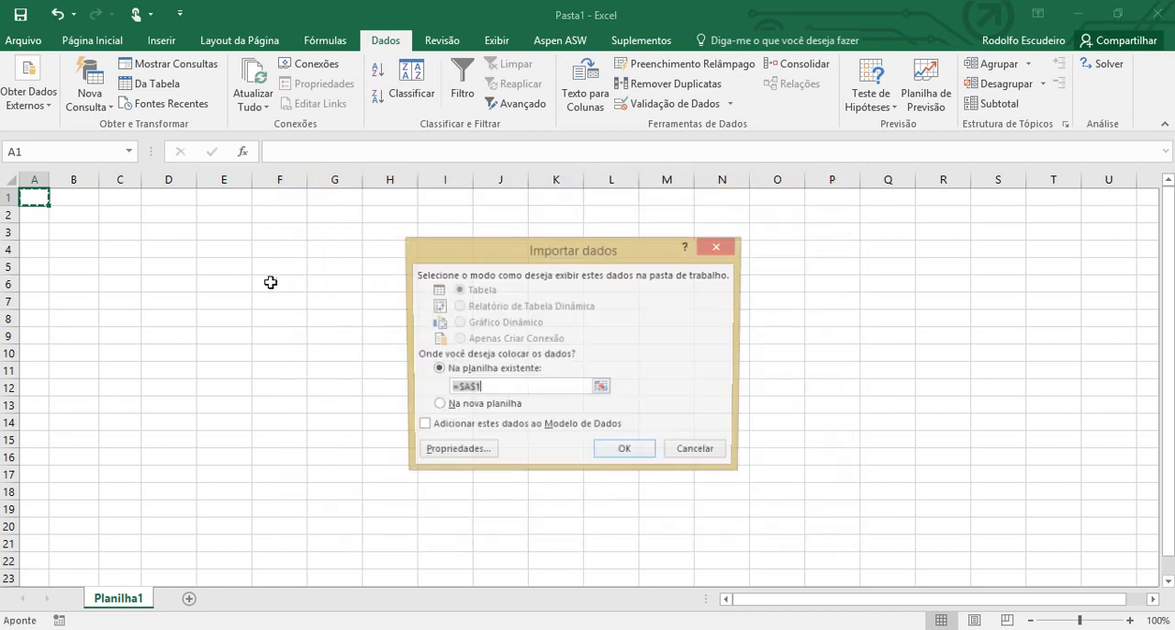
click(626, 452)
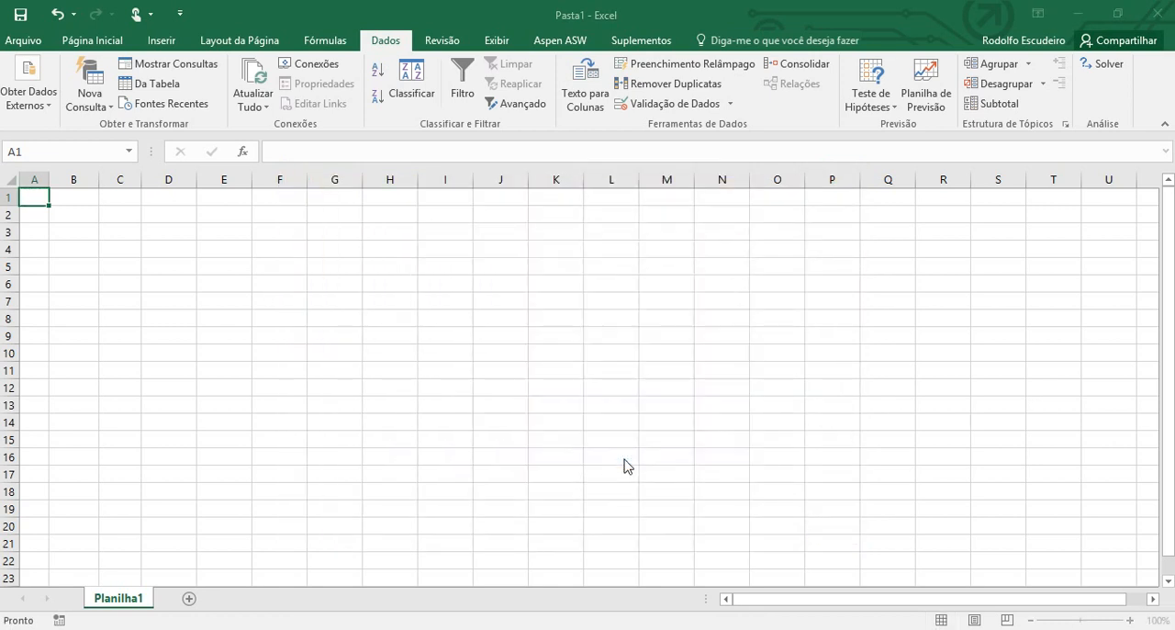
double_click(87, 199)
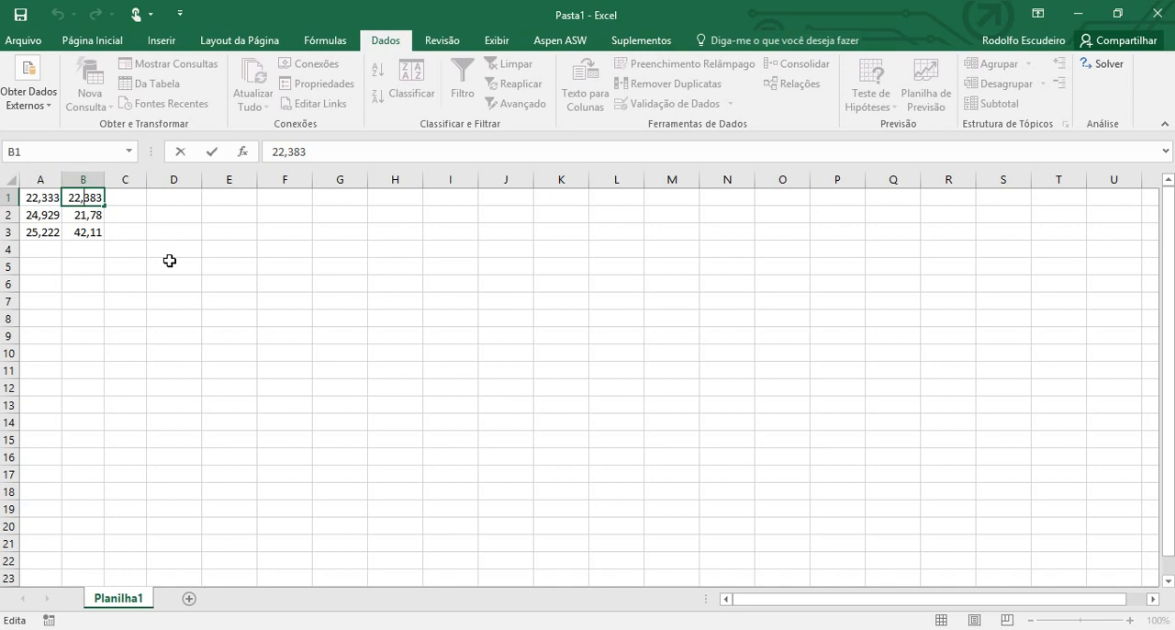
click(197, 269)
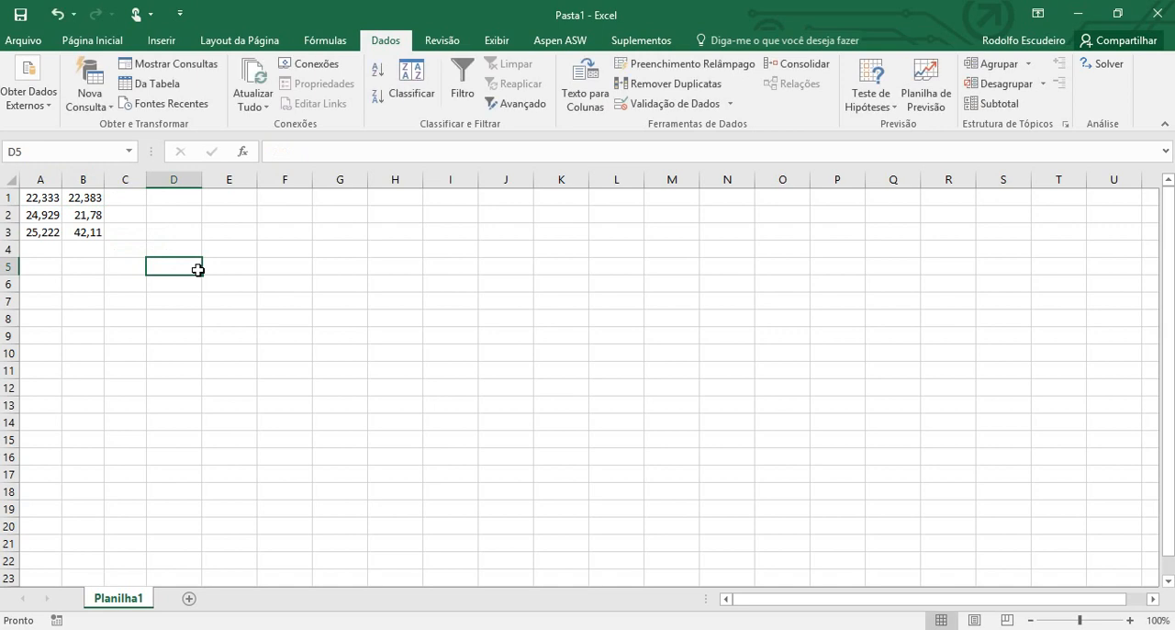
Clear the range A1:D9 and delete the external data query associated with it
drag(175, 333, 37, 199)
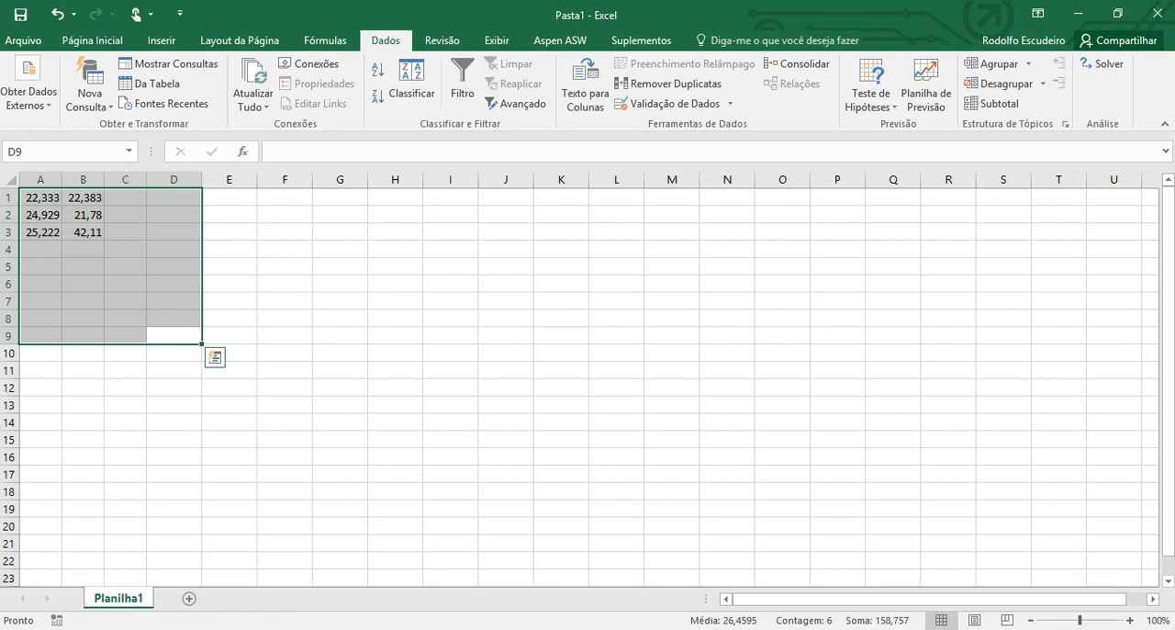
key(Delete)
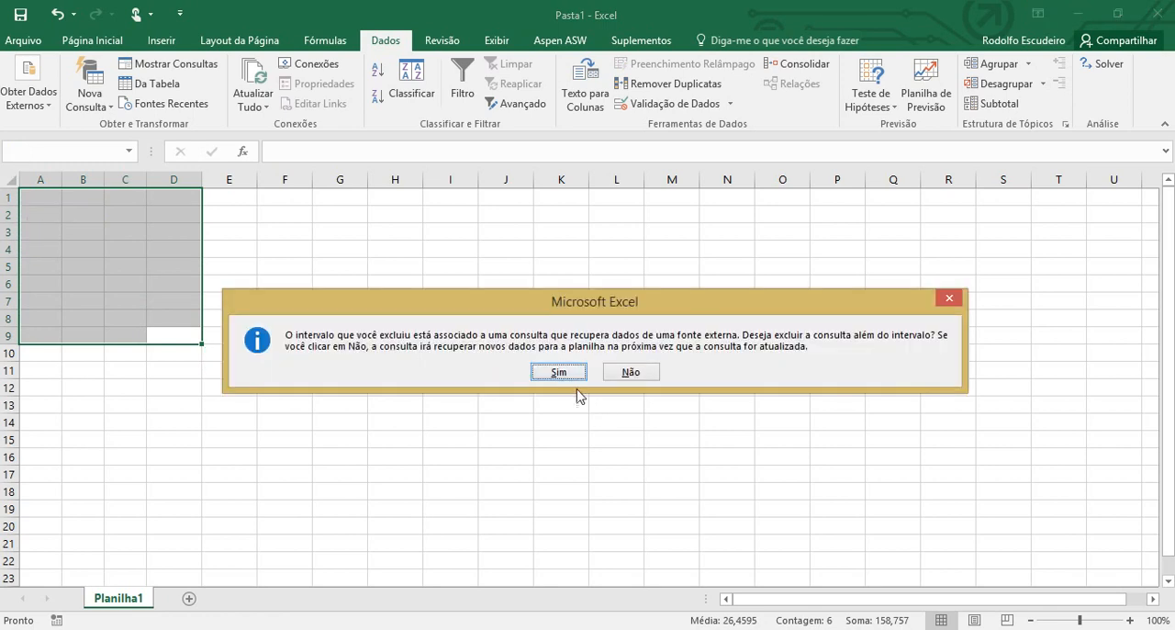
click(558, 372)
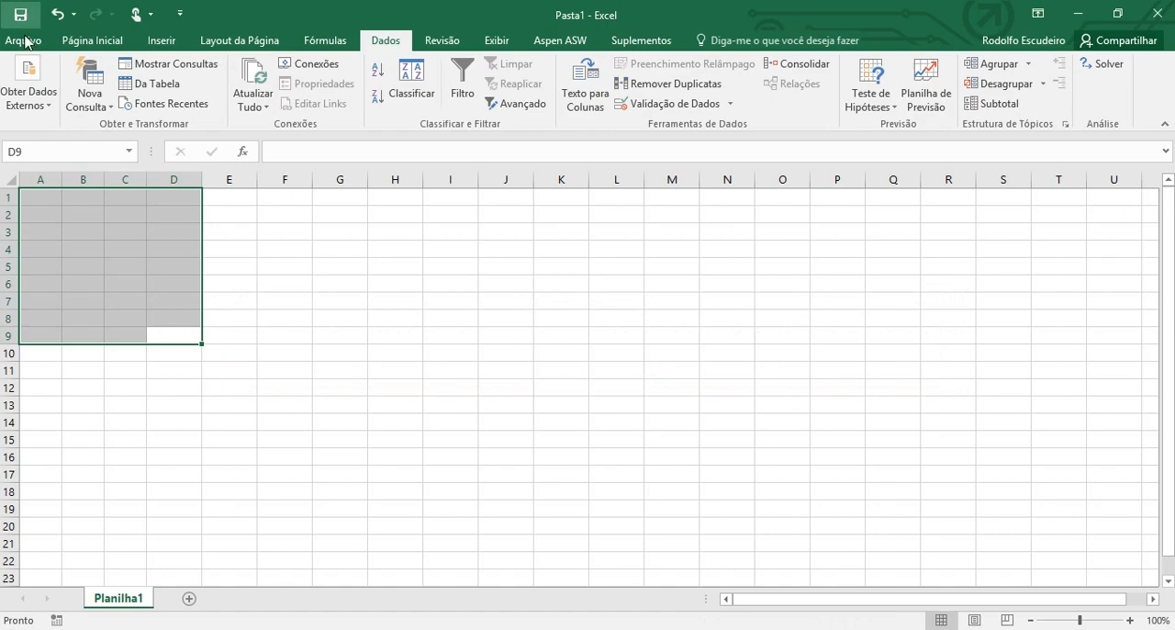
Check the decimal and thousands separators in Excel's advanced options and close the options without changes
click(27, 45)
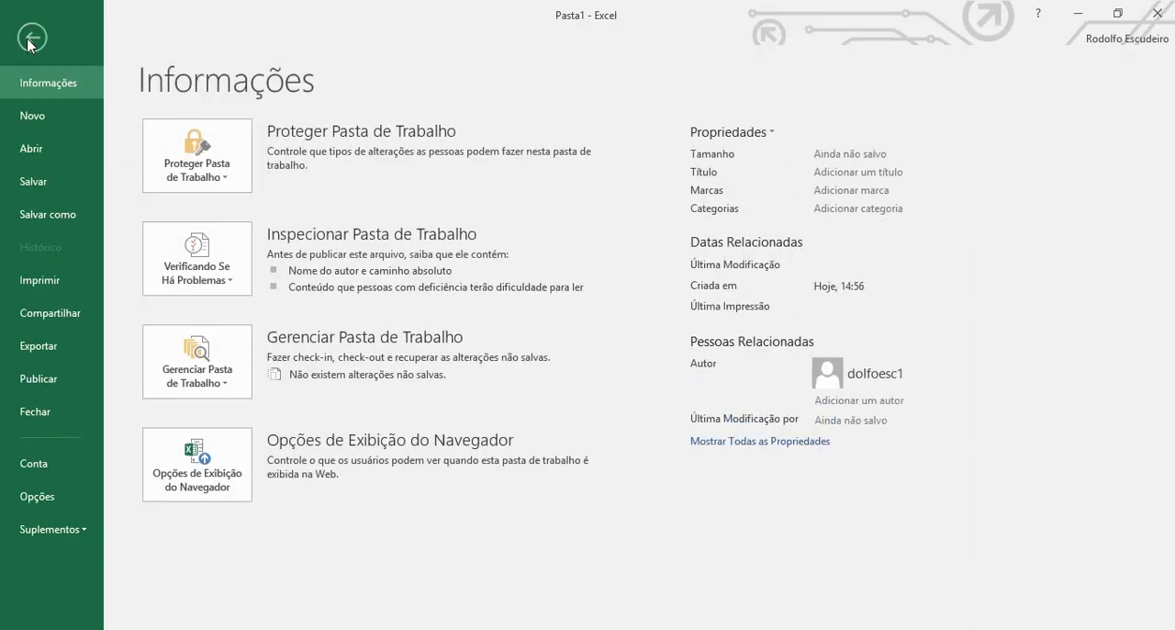
click(65, 501)
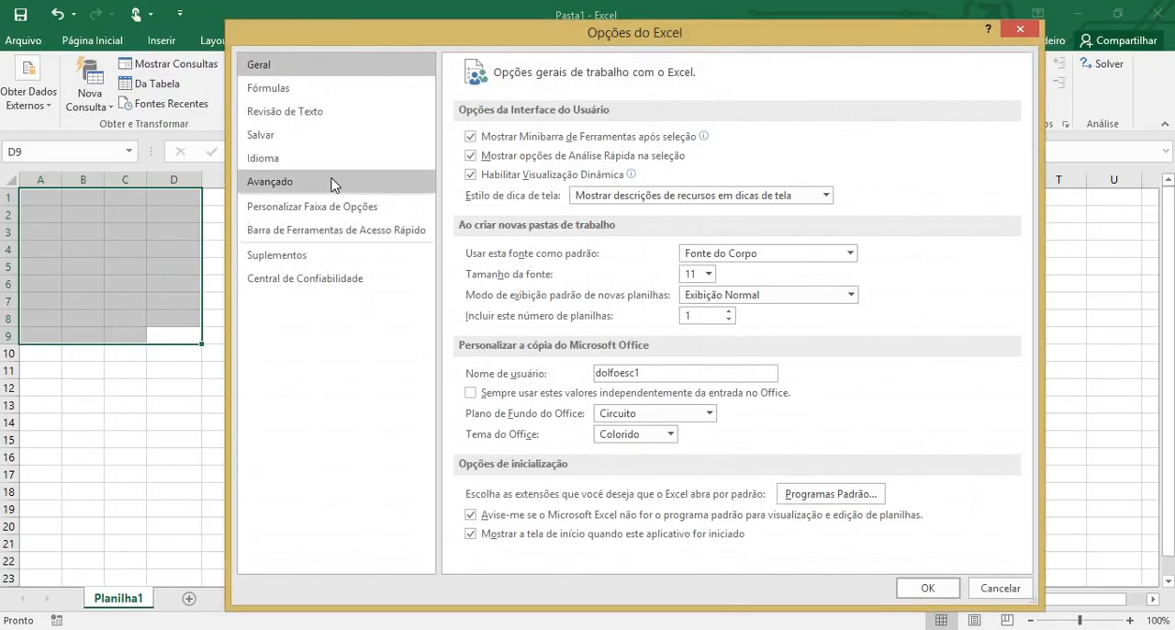
click(332, 184)
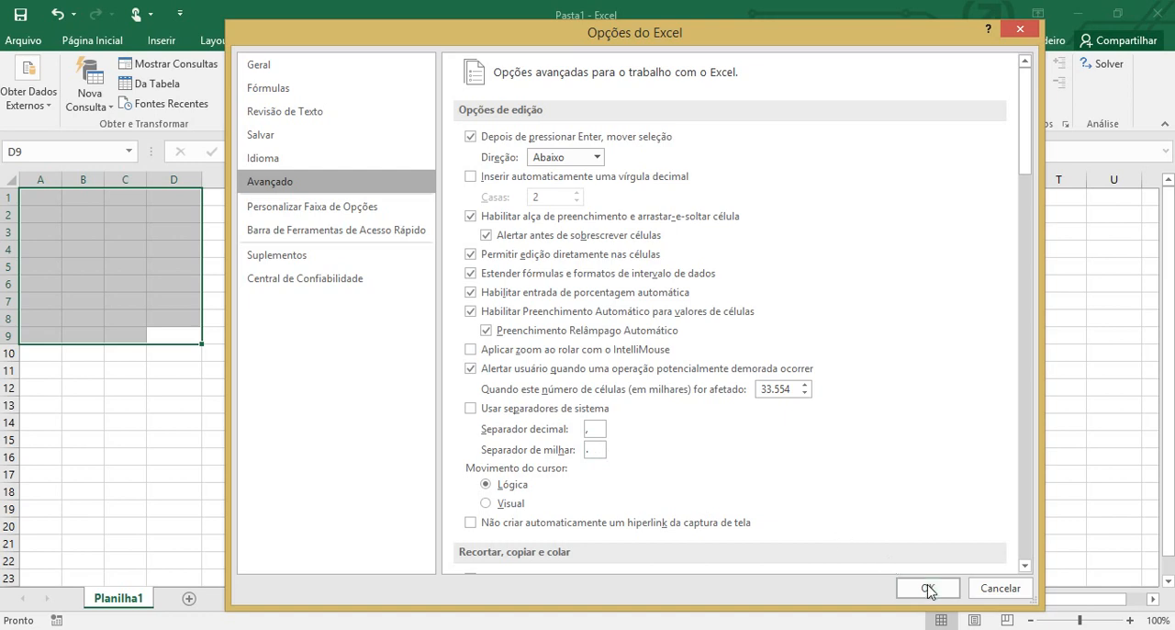
click(992, 594)
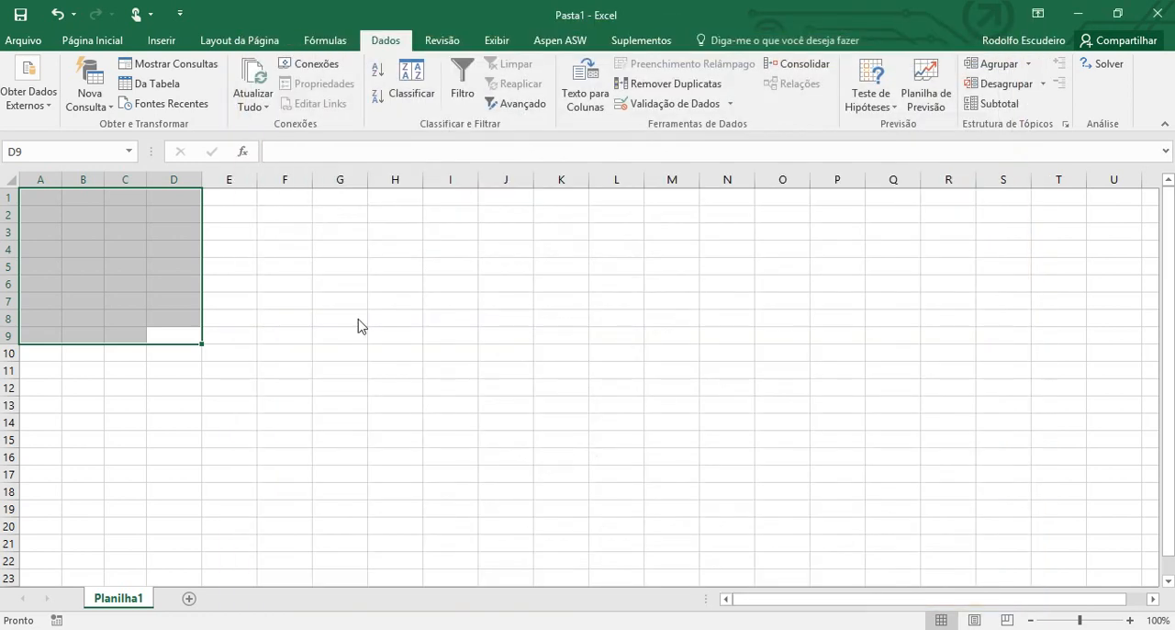
click(354, 320)
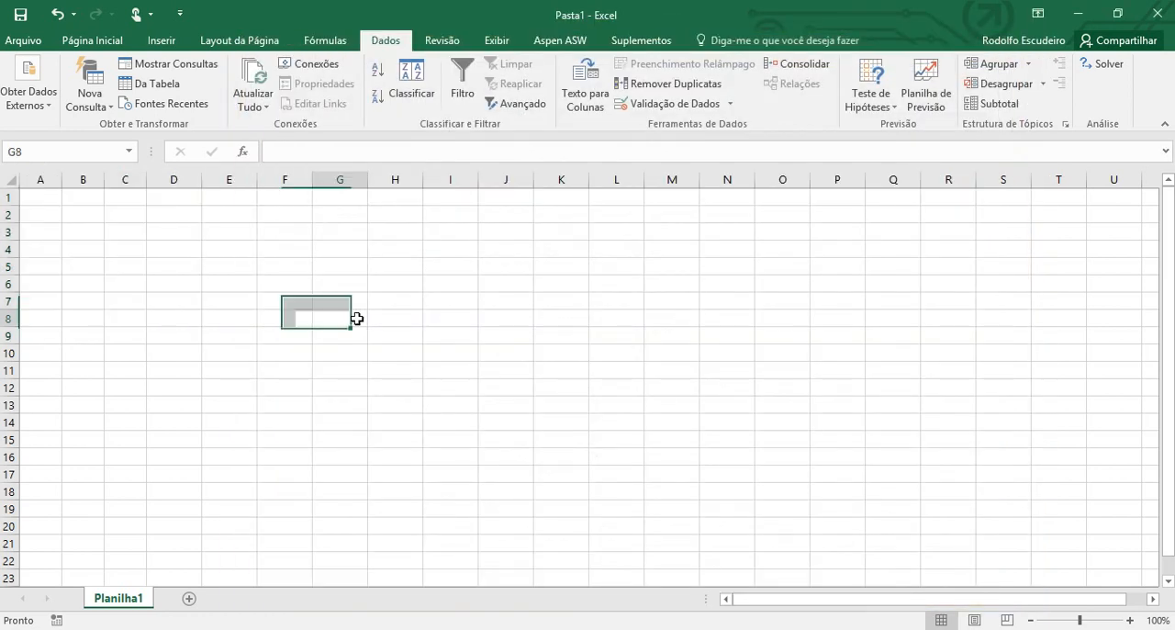
View the Pasta1.csv workbook to examine its temperature data, and return to the empty Pasta1 workbook
click(203, 629)
click(254, 582)
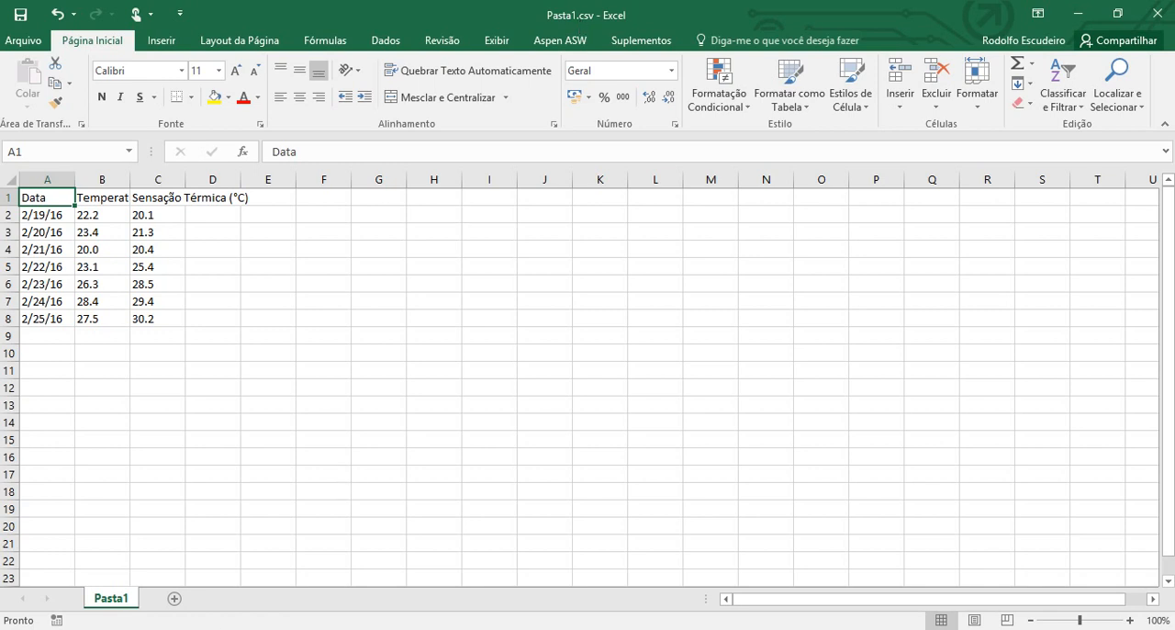
click(163, 582)
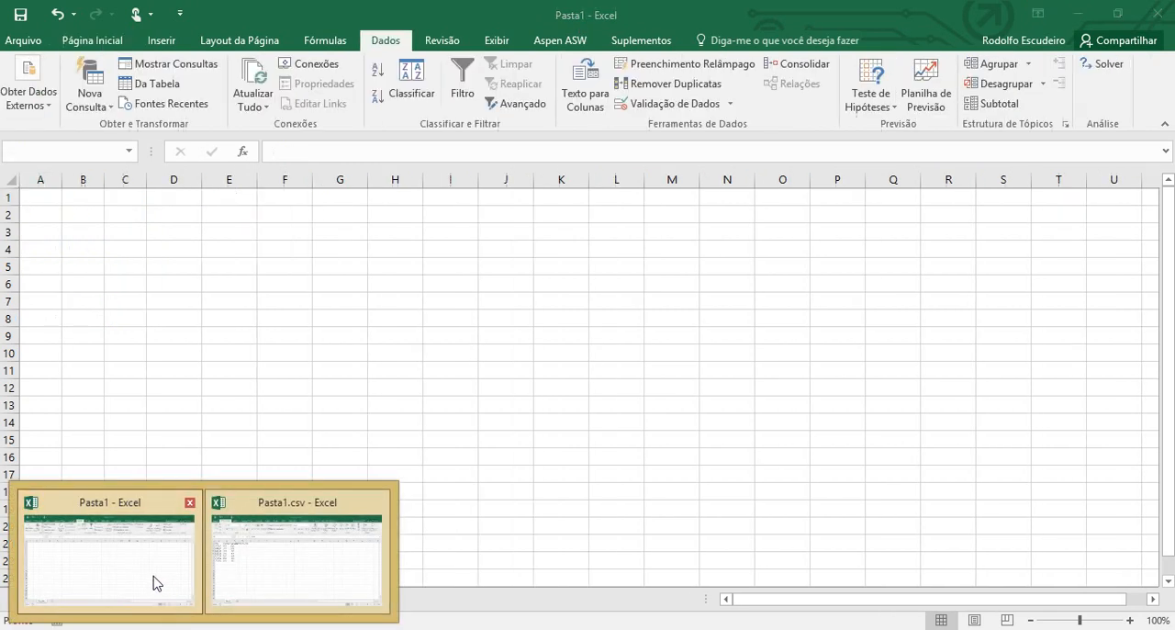
click(204, 307)
Select cell A1 and start importing the Pasta1 CSV file from the Área de Trabalho folder as text
click(48, 197)
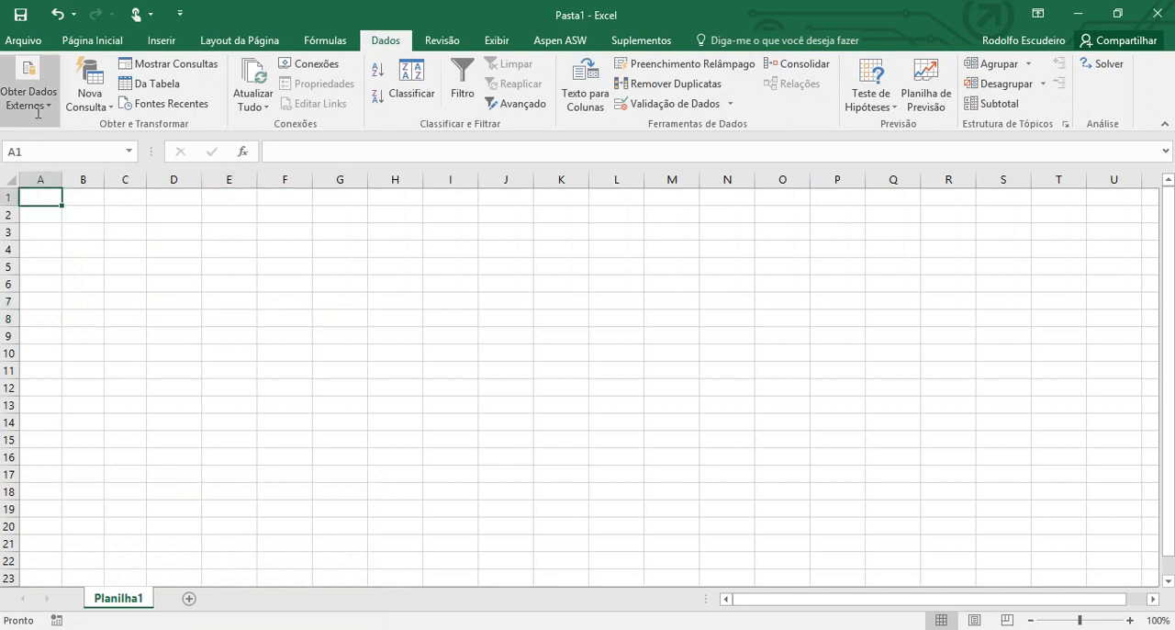
click(34, 94)
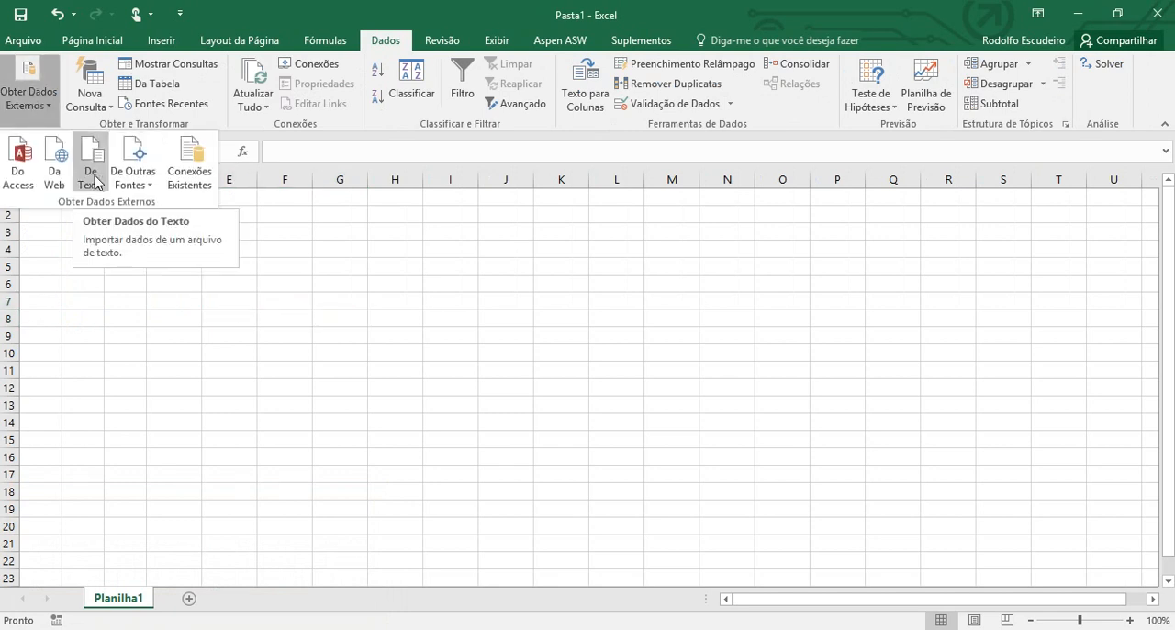
click(96, 178)
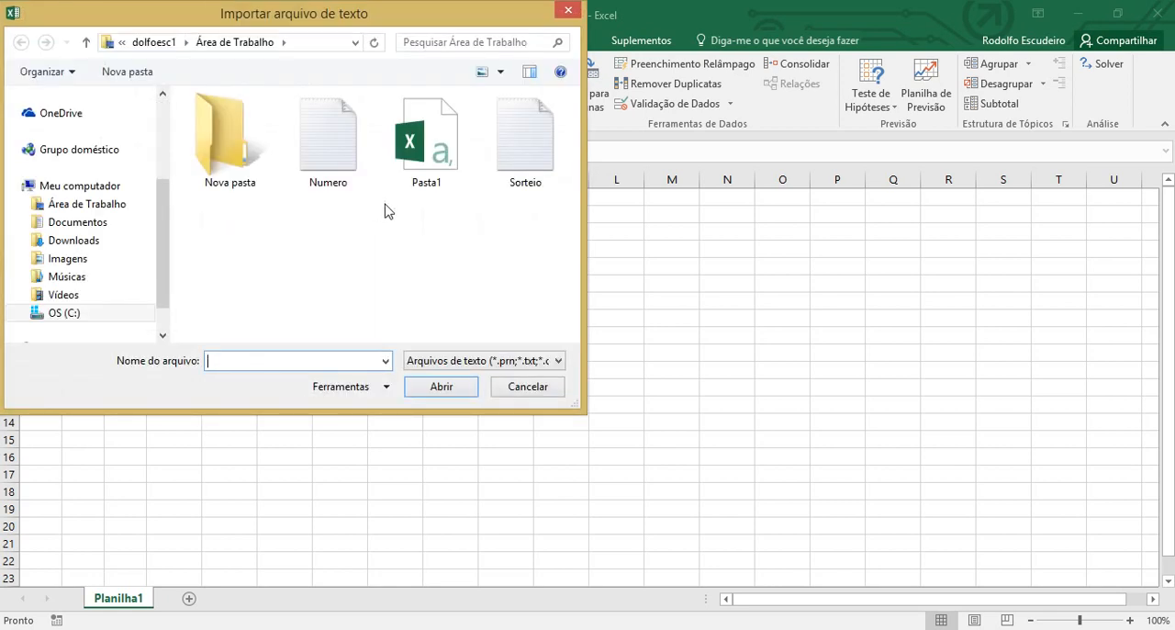
click(415, 178)
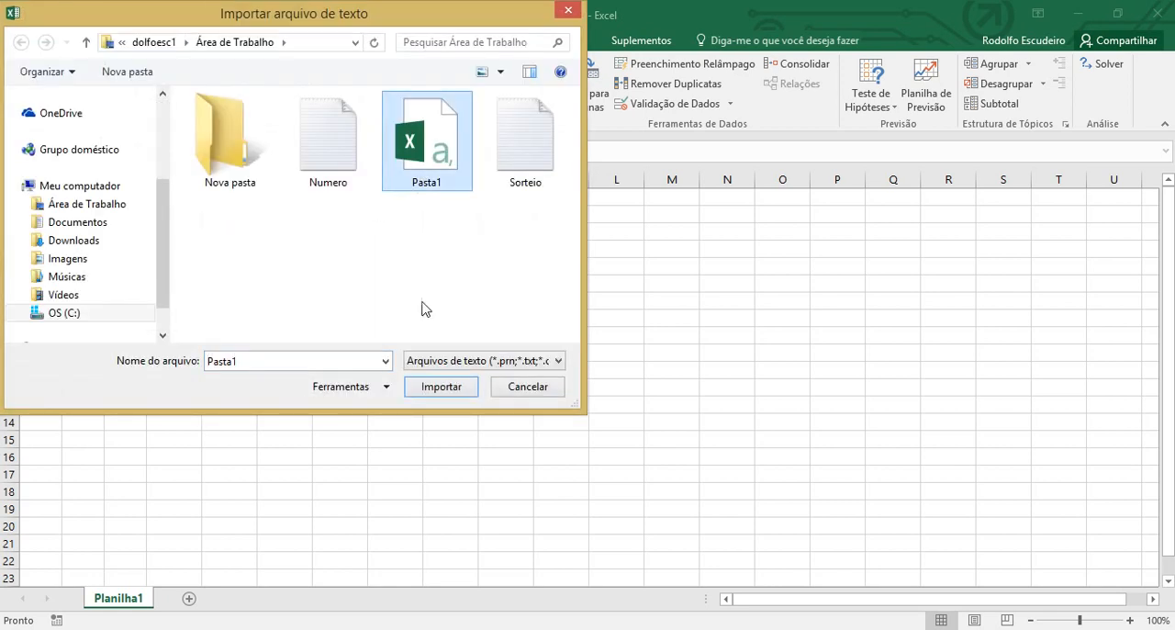
click(441, 387)
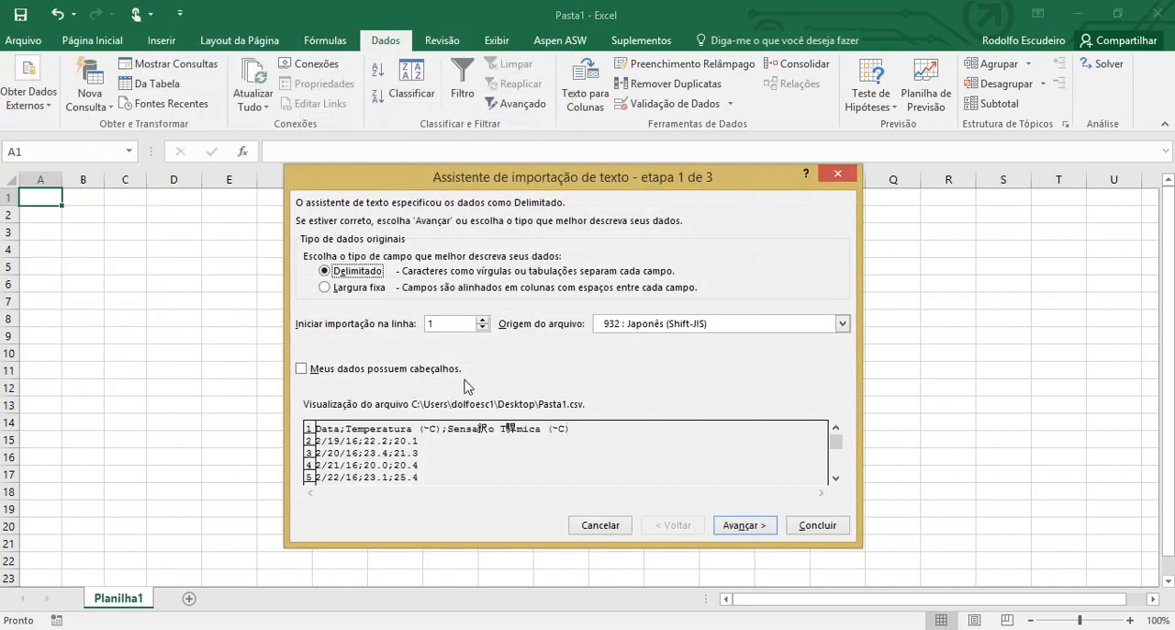
Set the file origin of the Pasta1.csv import to Windows (ANSI)
click(671, 327)
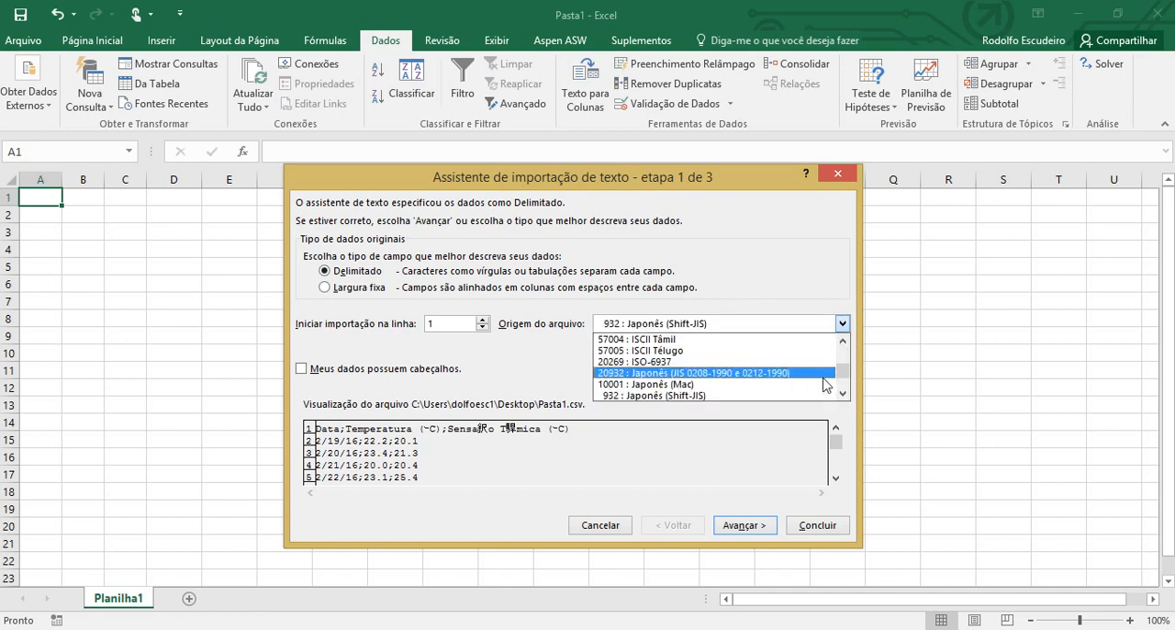
drag(841, 375, 842, 342)
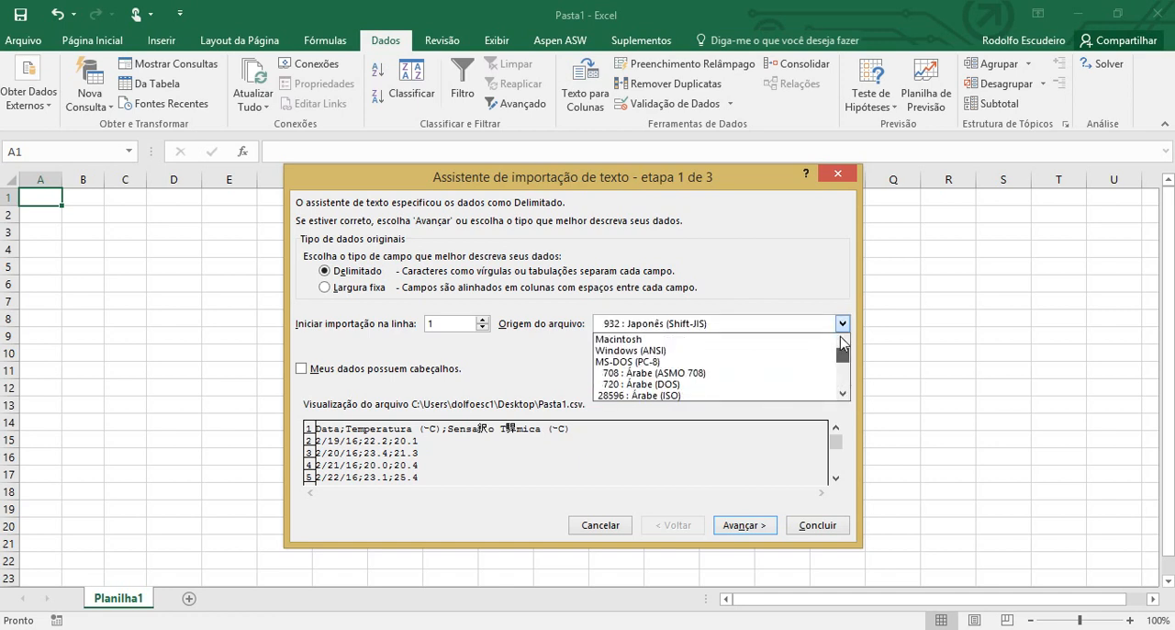
click(785, 358)
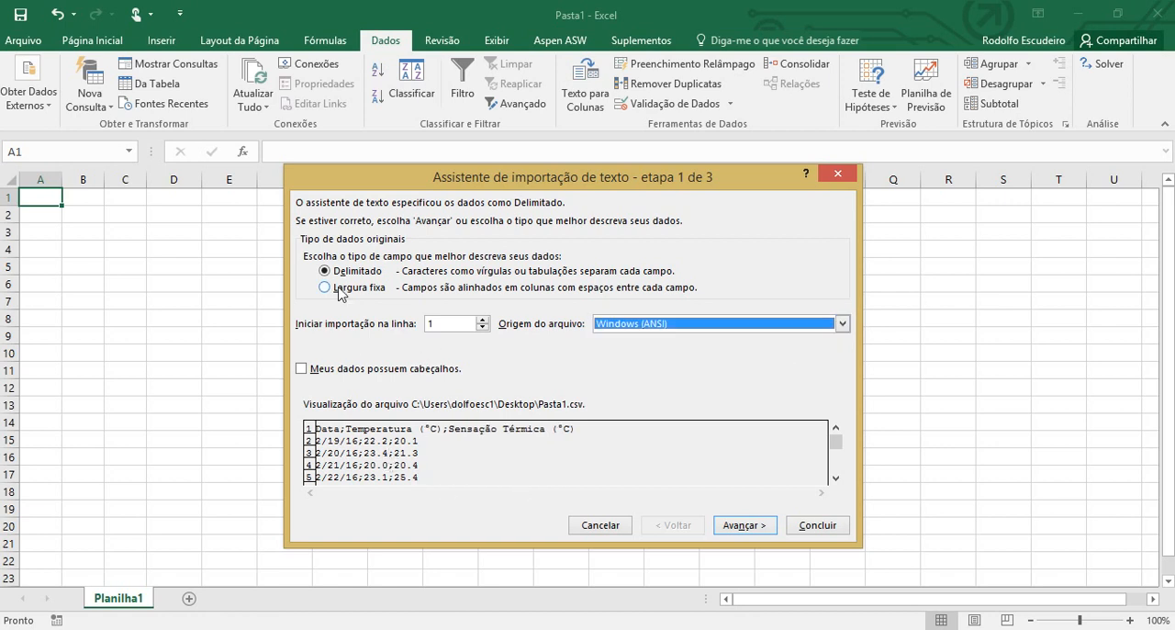
Add Ponto e vírgula as a delimiter for the Pasta1.csv import and proceed to the column data formats
click(735, 526)
click(310, 254)
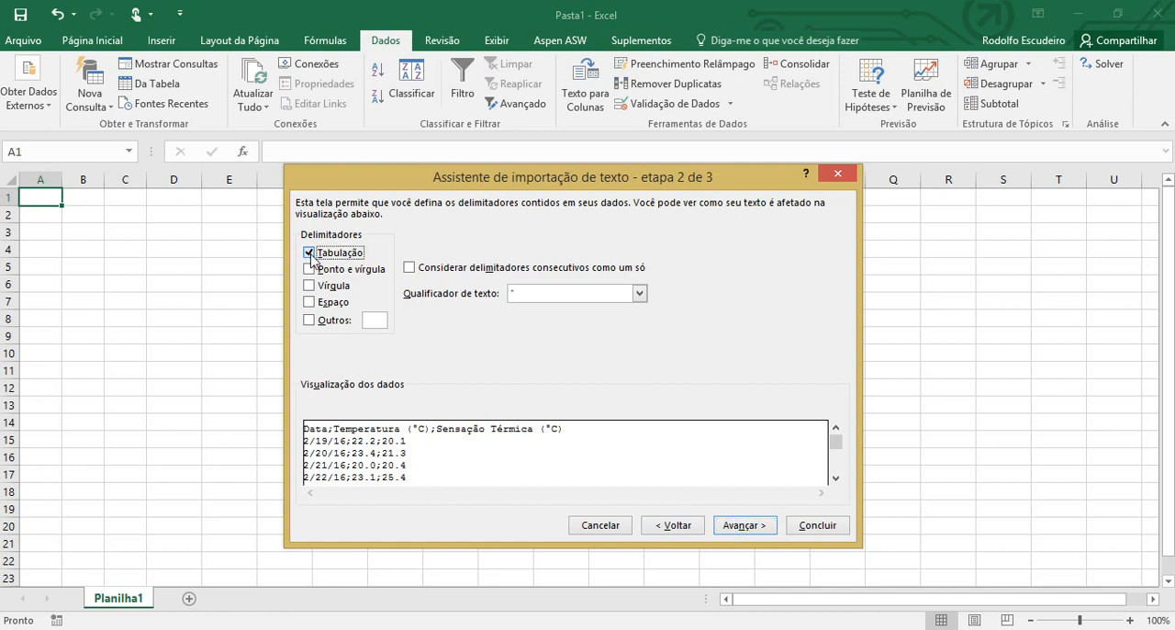
click(310, 269)
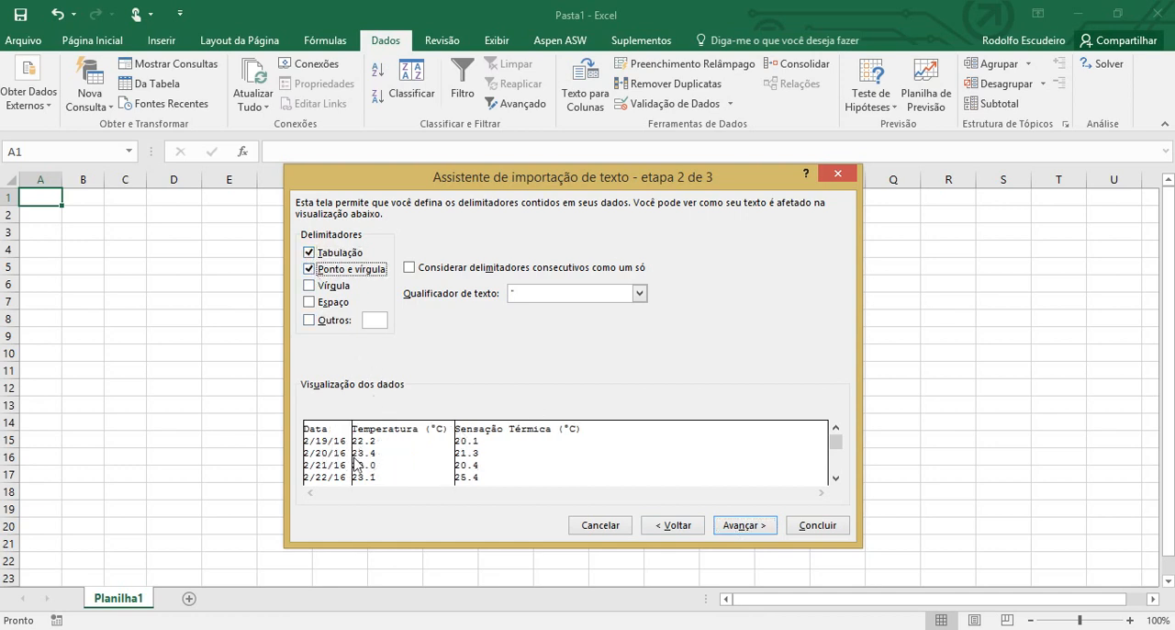
click(738, 526)
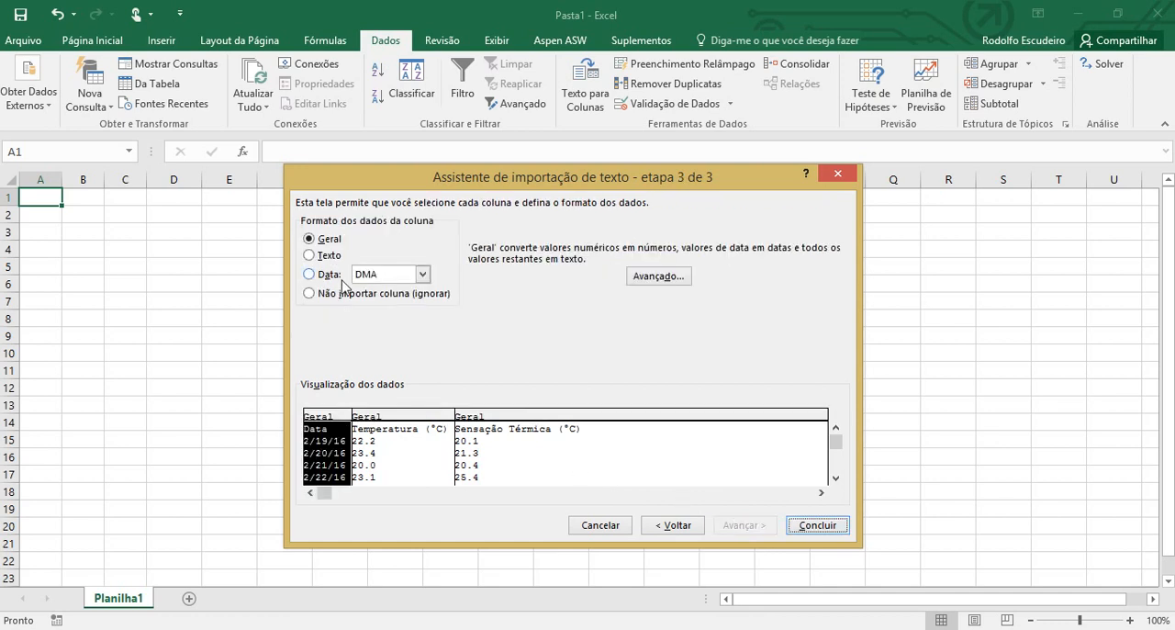
Check the decimal and thousands separators in the advanced text import settings and accept them
click(382, 452)
click(505, 437)
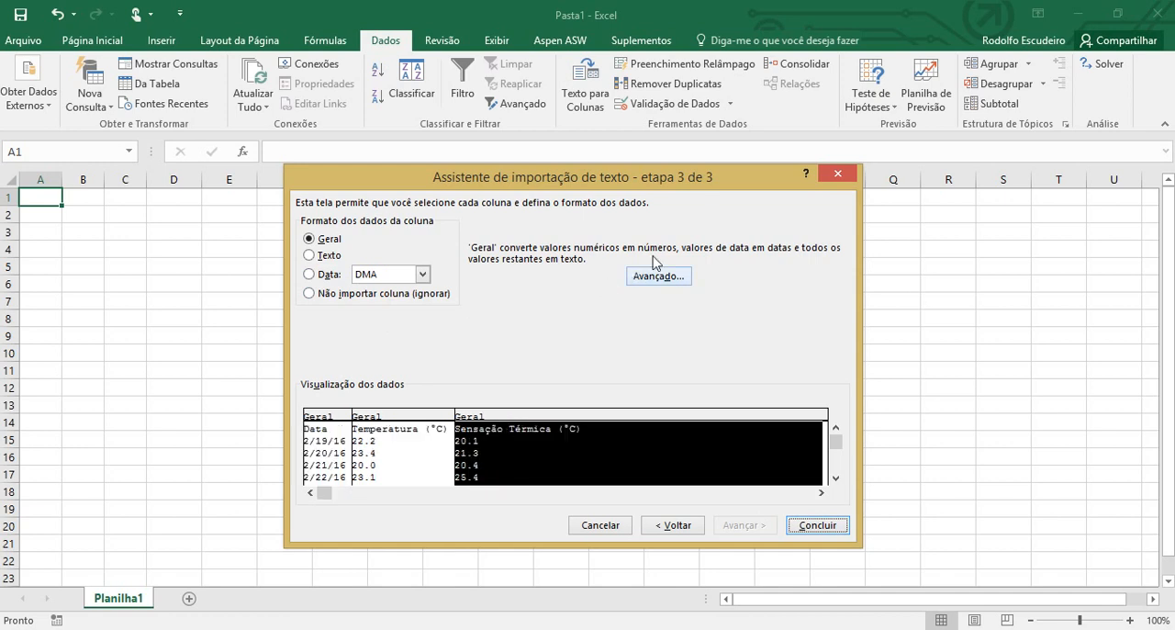
click(660, 276)
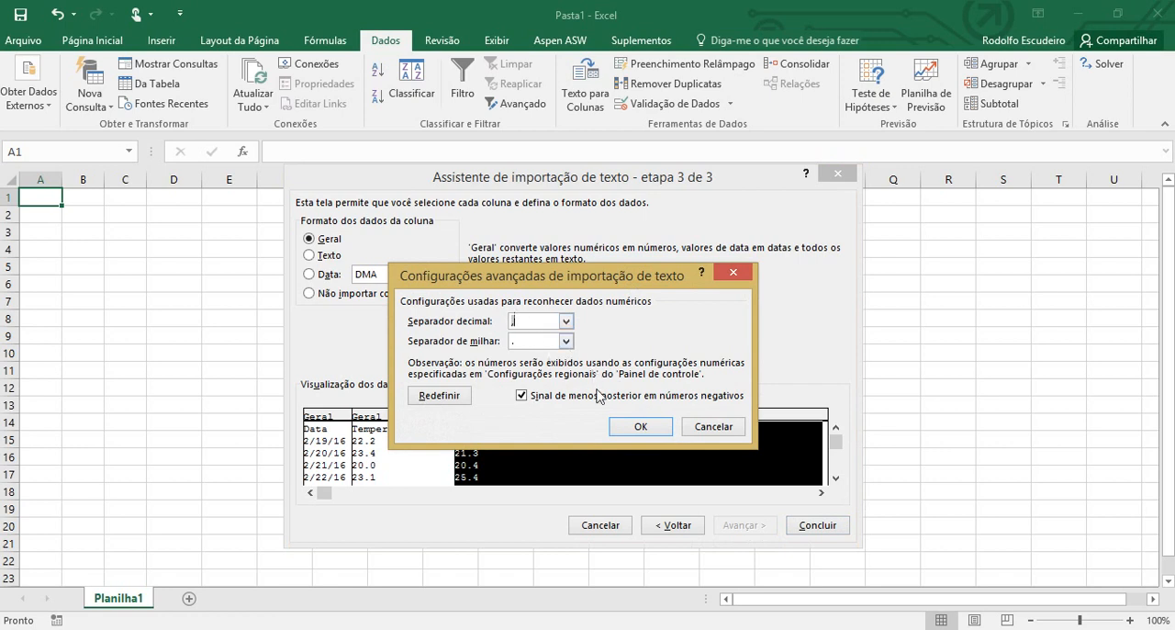
click(543, 343)
click(641, 427)
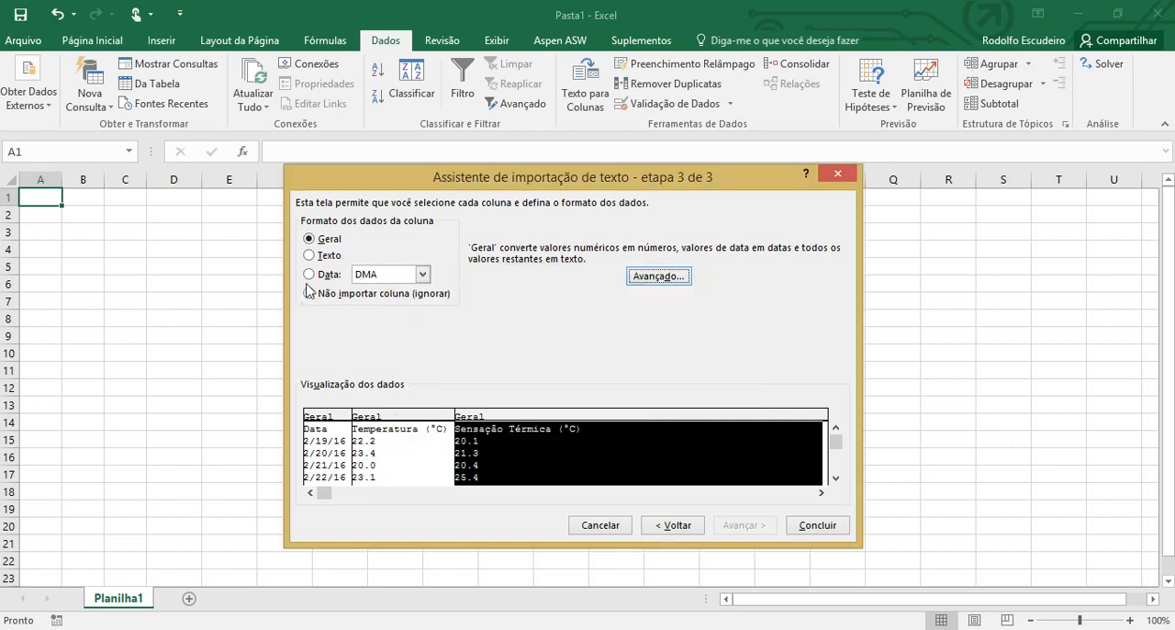
Set the Data column's format to date in MDA order and import the data into the existing sheet at cell A1
click(340, 464)
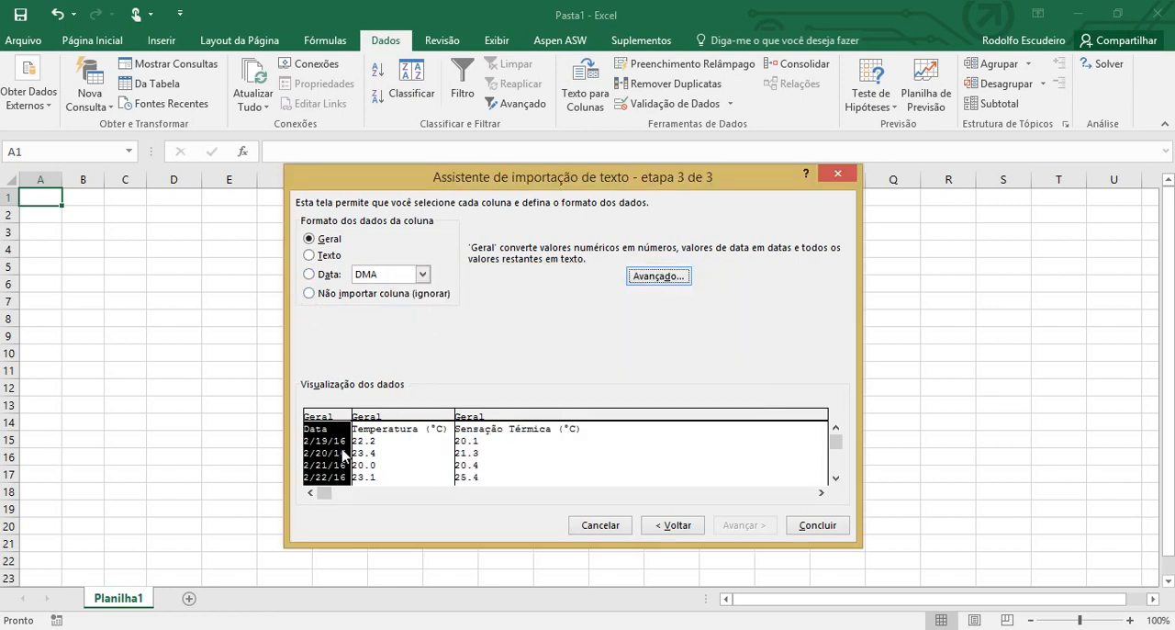
click(329, 274)
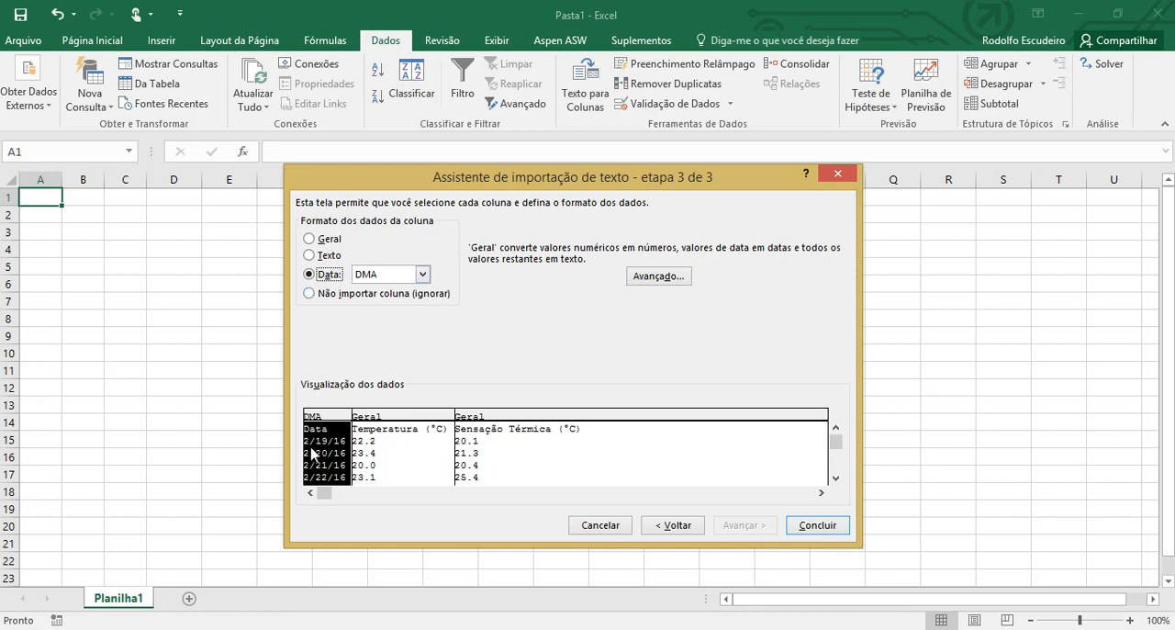
click(422, 276)
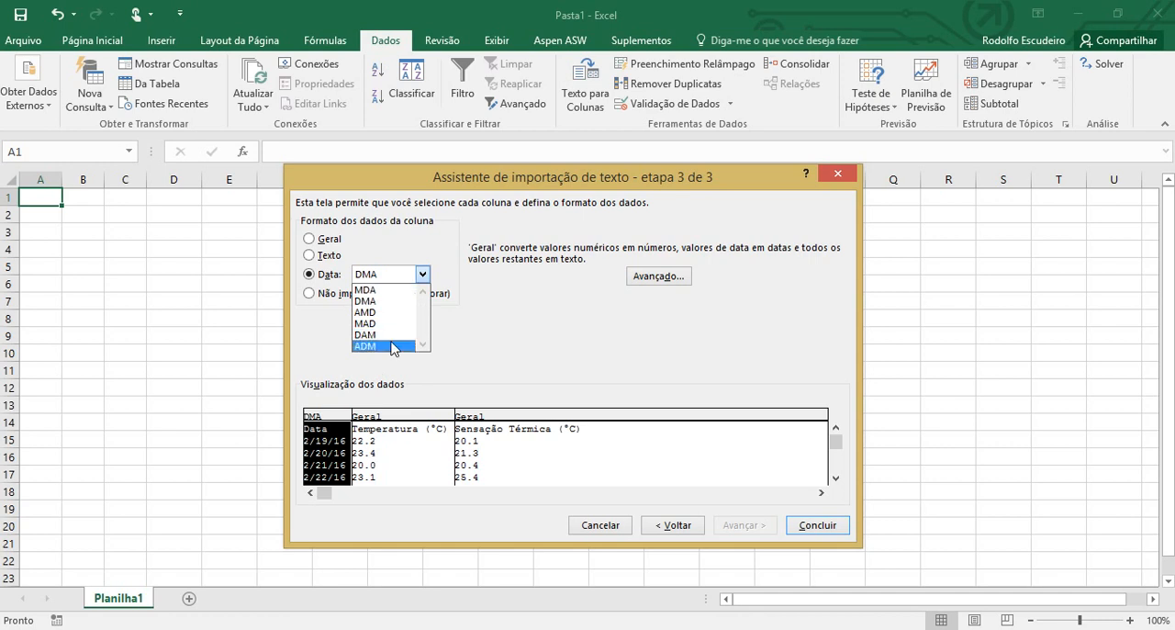
click(387, 291)
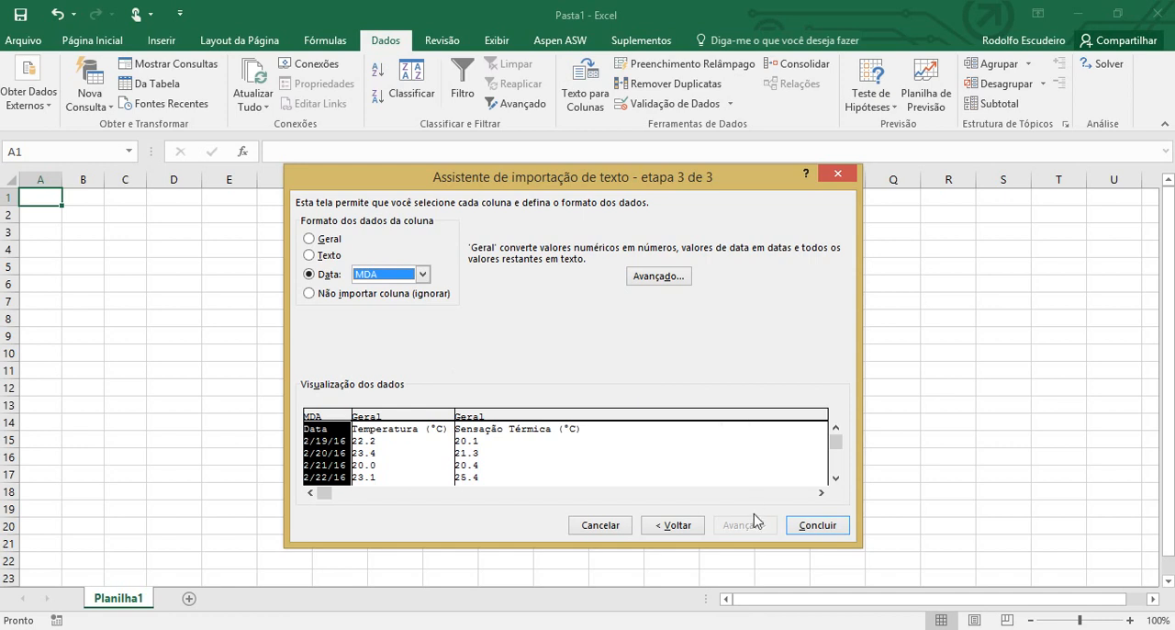
click(830, 532)
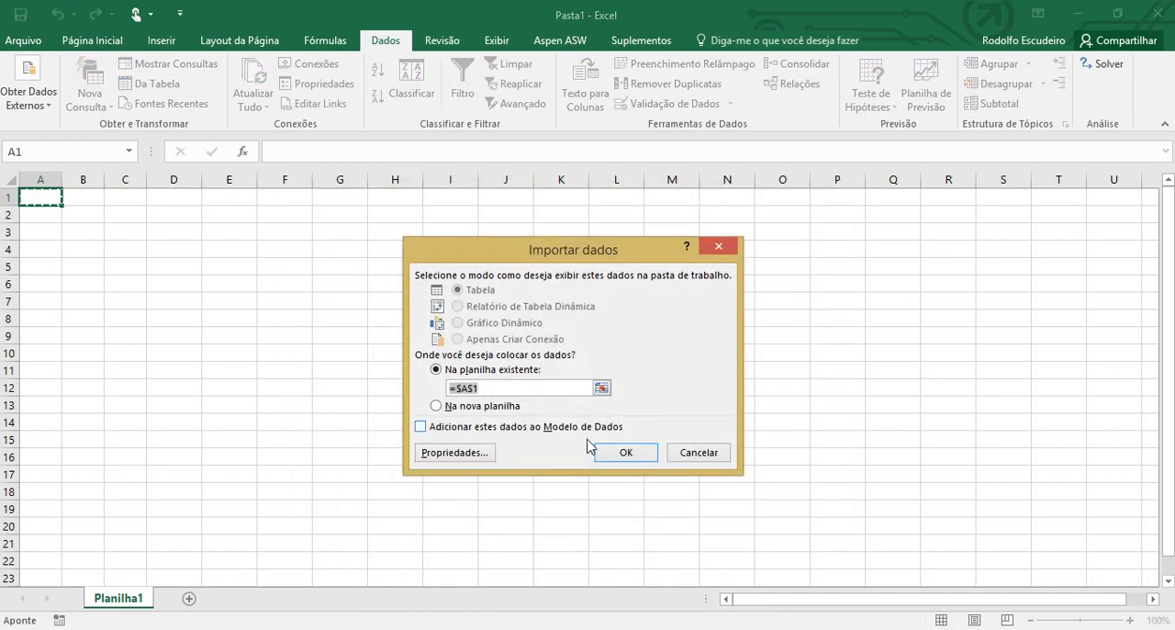
click(621, 452)
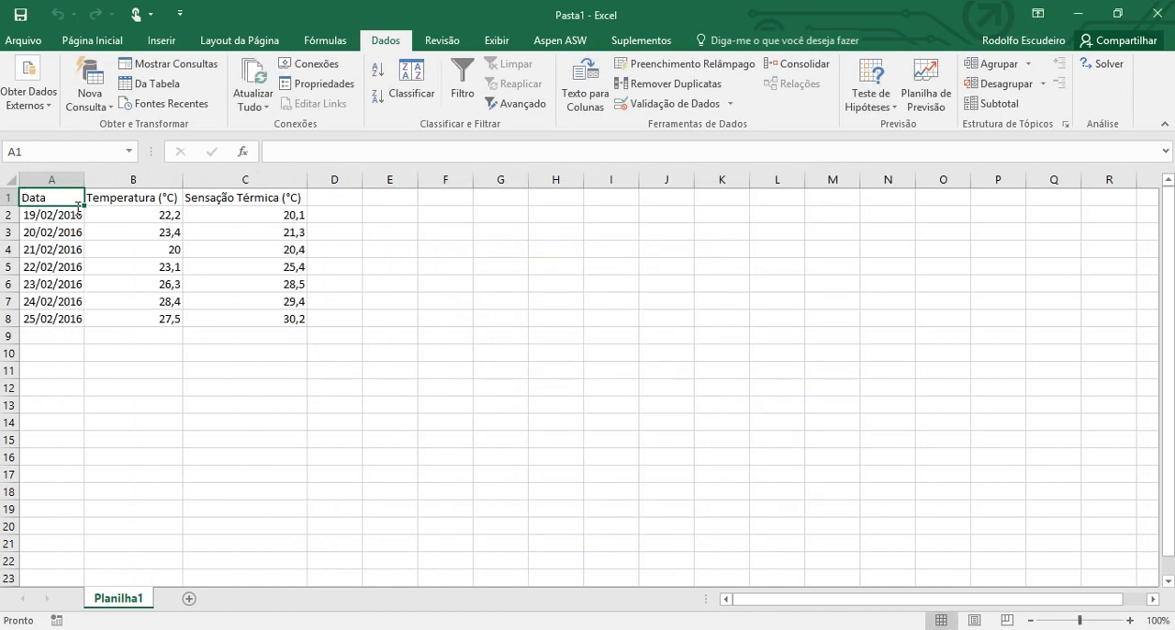
Check the number formats of the imported date in A2 and the temperature values in B2:C8
click(46, 217)
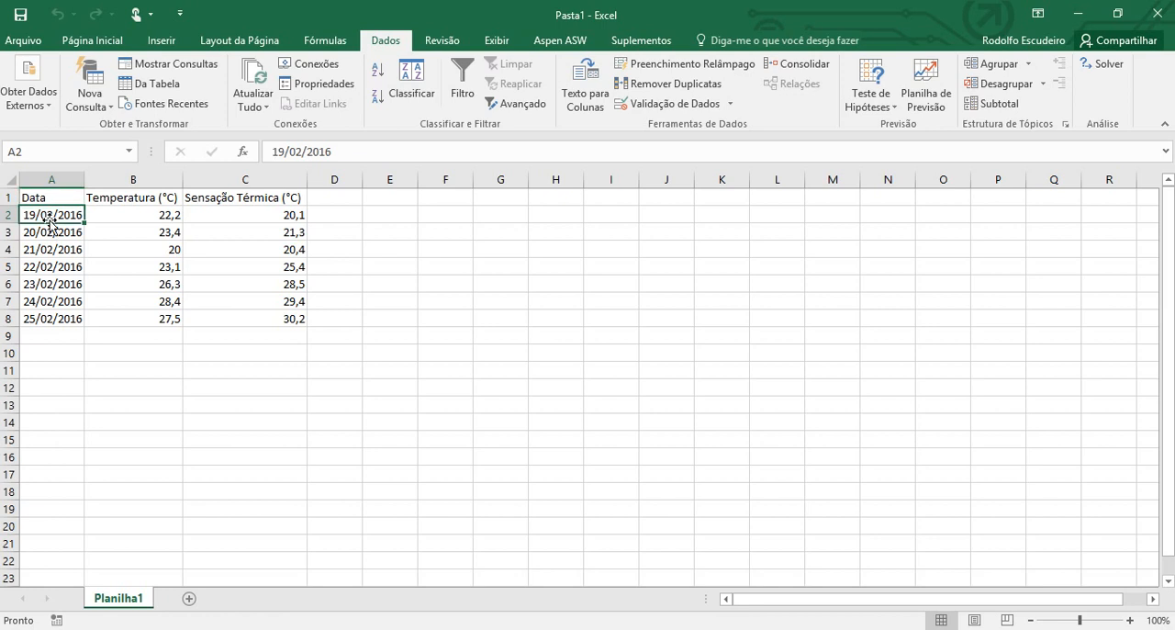
click(111, 44)
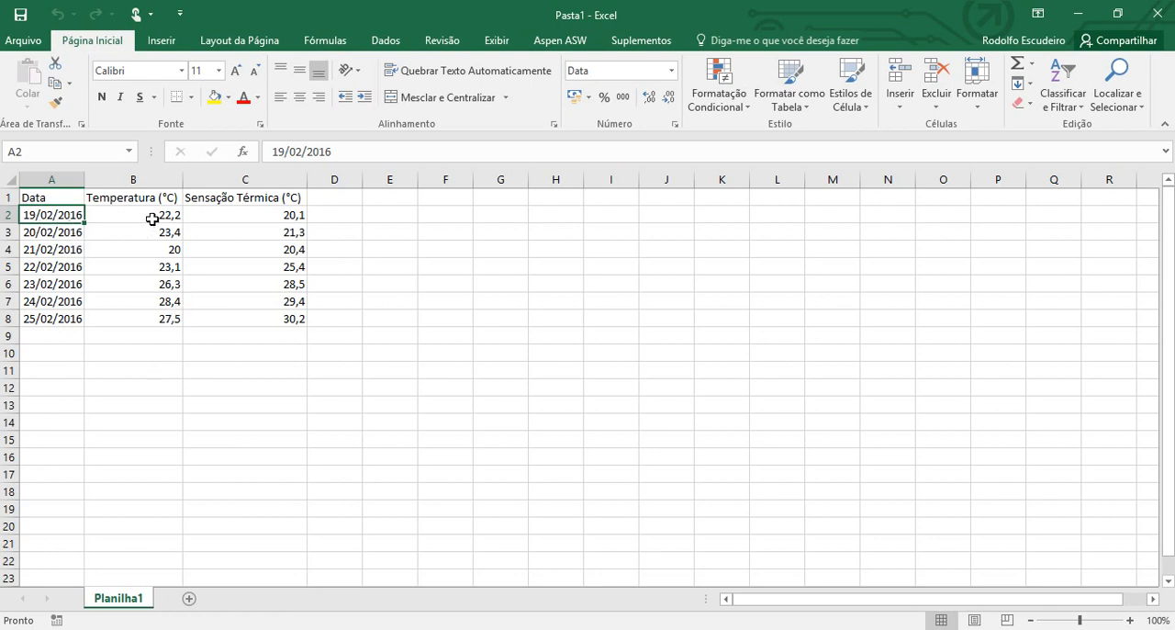
drag(152, 219, 232, 318)
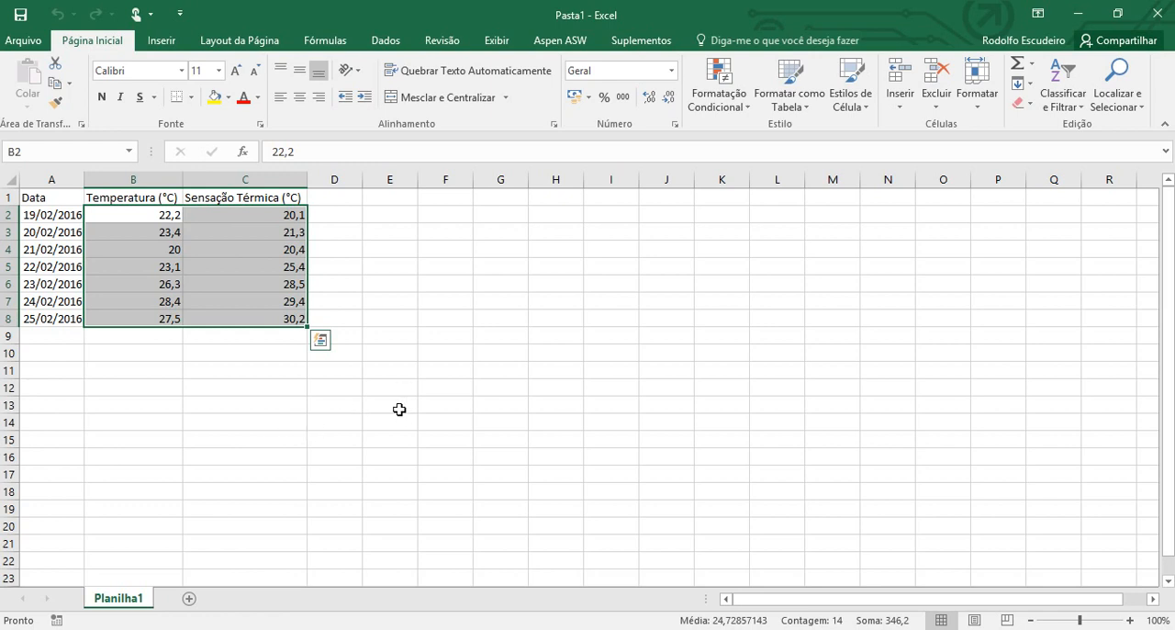
click(499, 346)
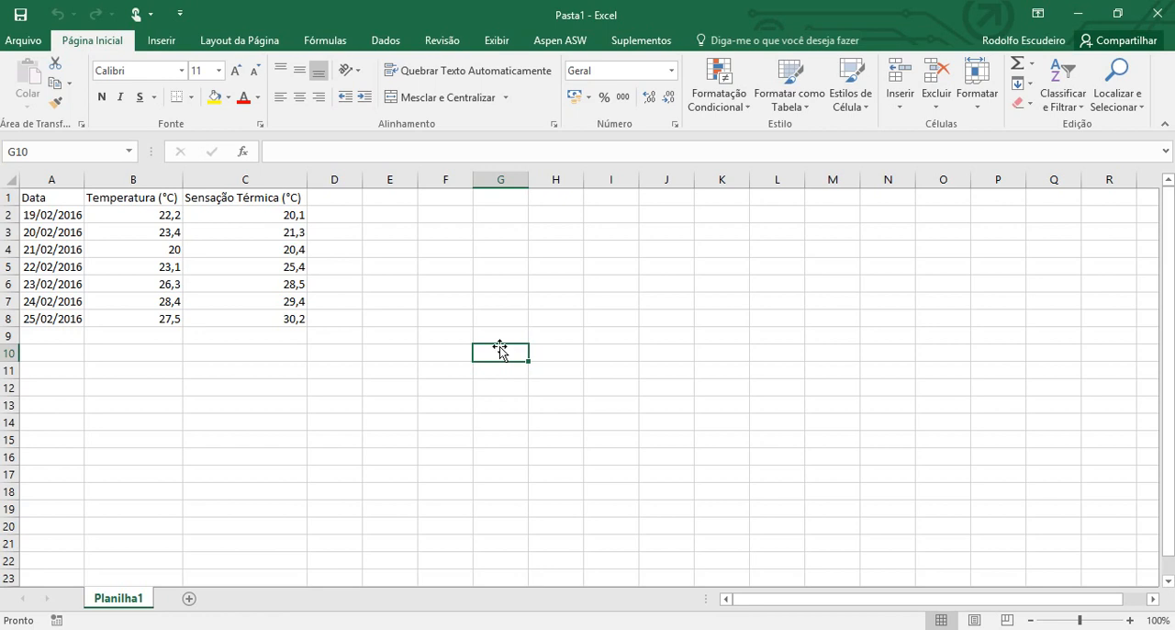
key(Left)
key(Left)
key(Left)
key(Left)
key(Left)
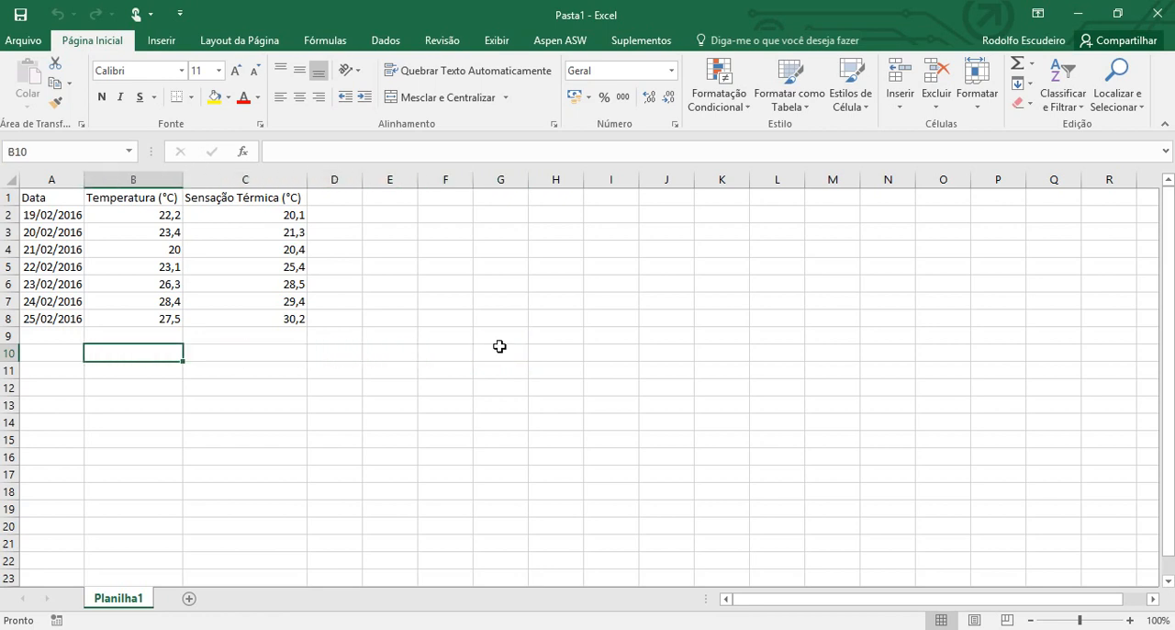
key(Left)
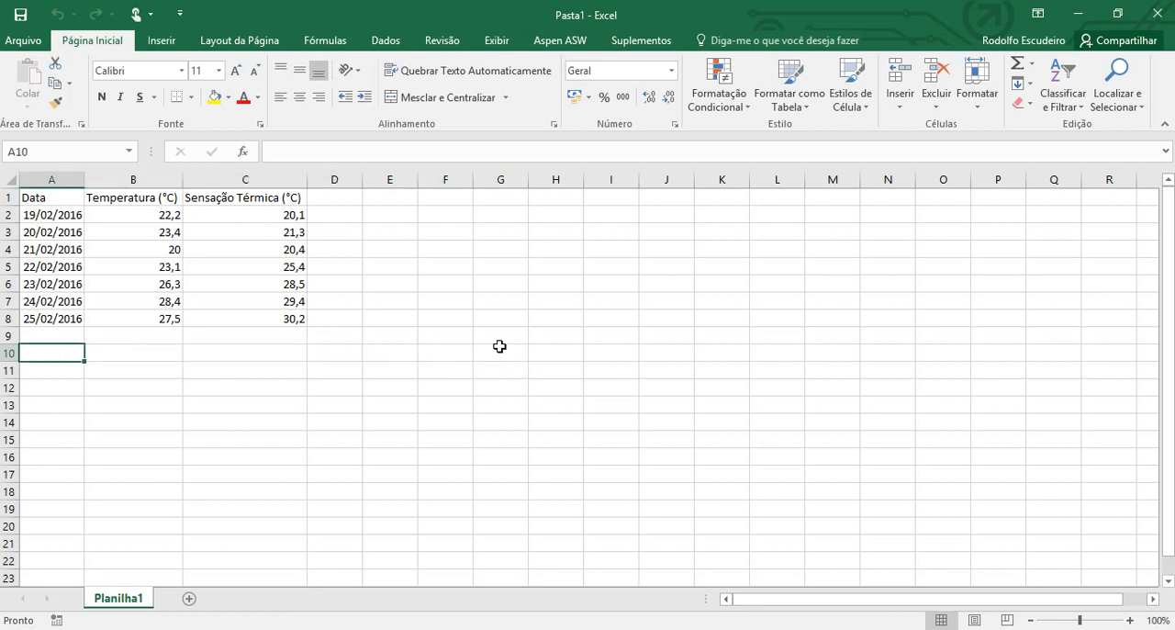